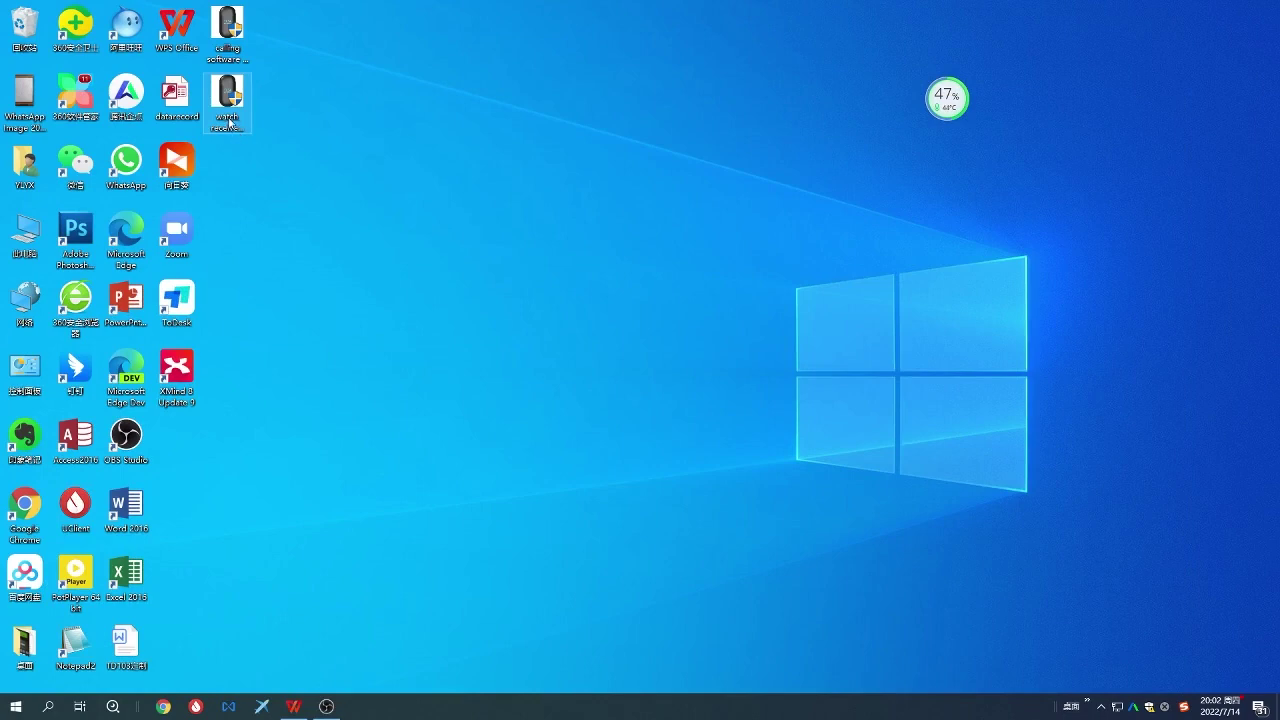
# Launch the watch receiver configuration program and set its data cable port to COM7
pyautogui.click(244, 140)
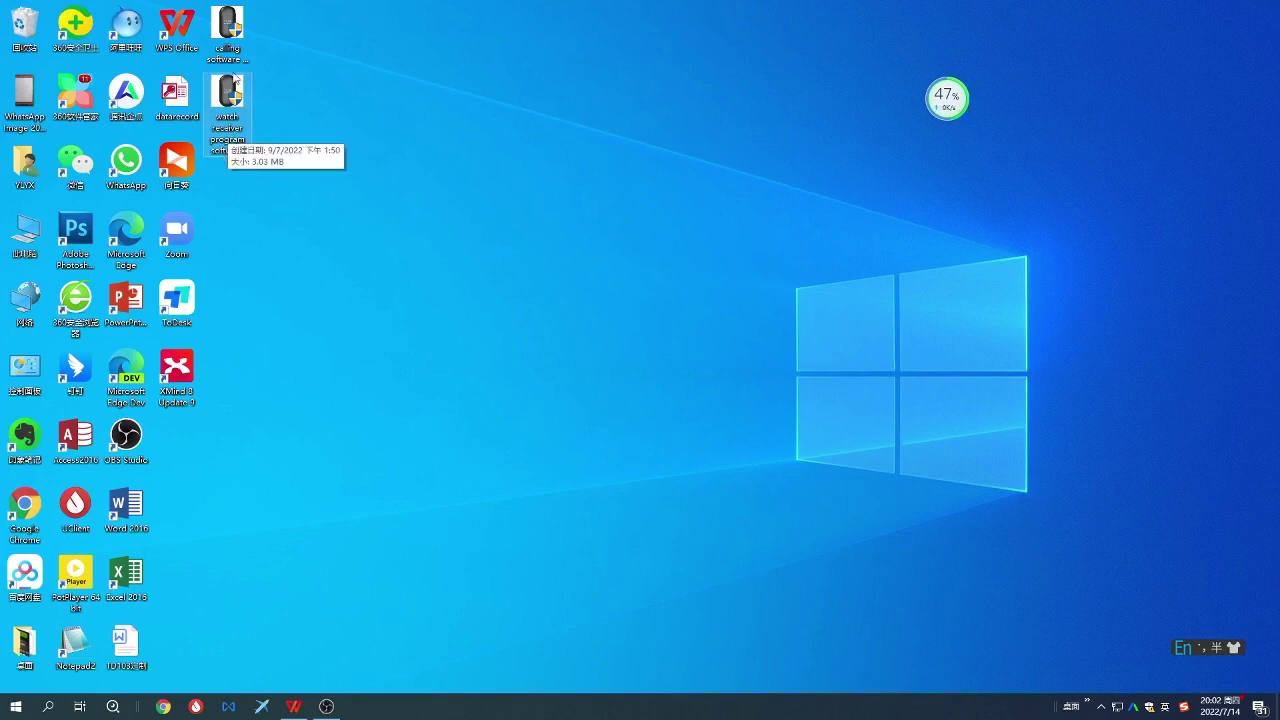
pyautogui.click(232, 60)
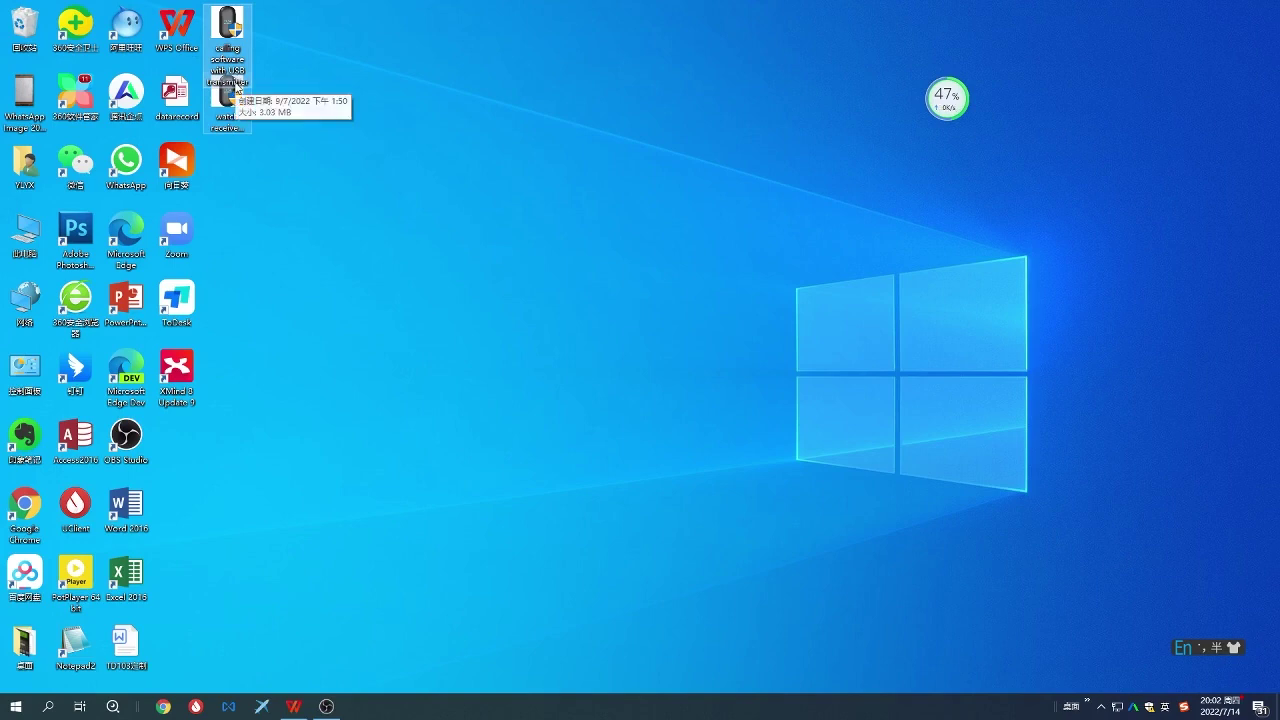
pyautogui.click(232, 132)
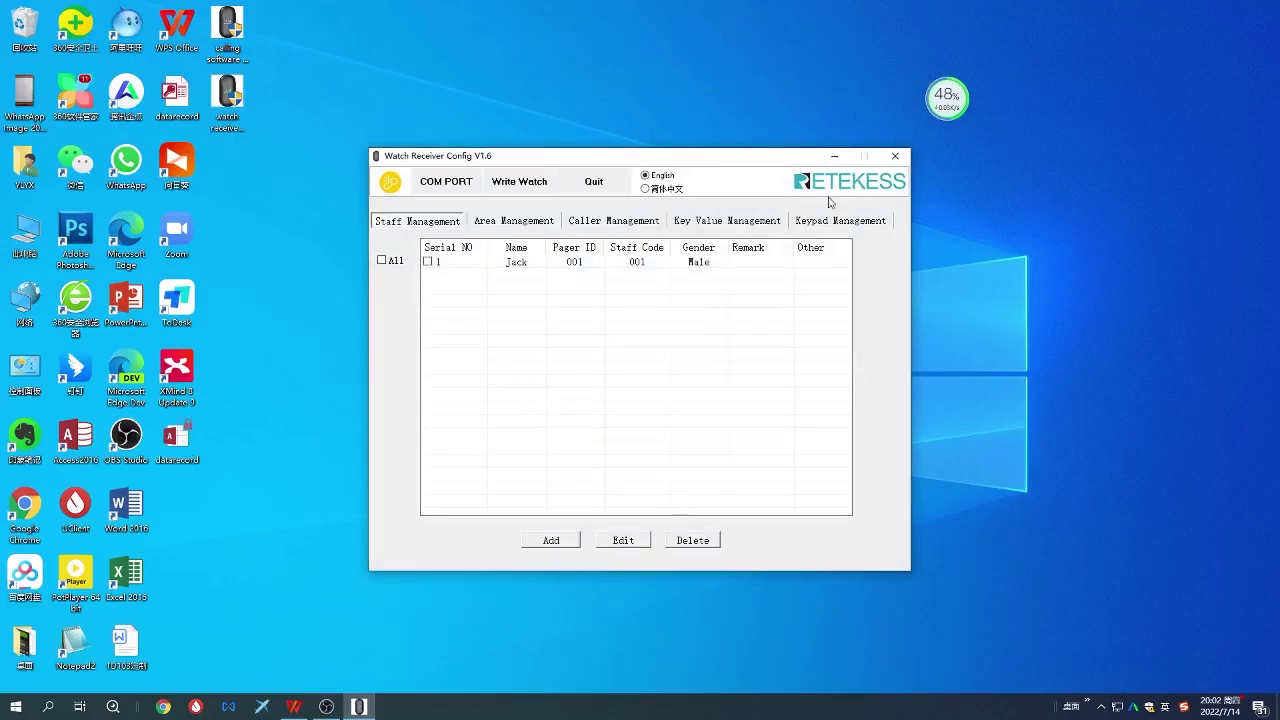
pyautogui.moveTo(751, 162); pyautogui.dragTo(714, 157)
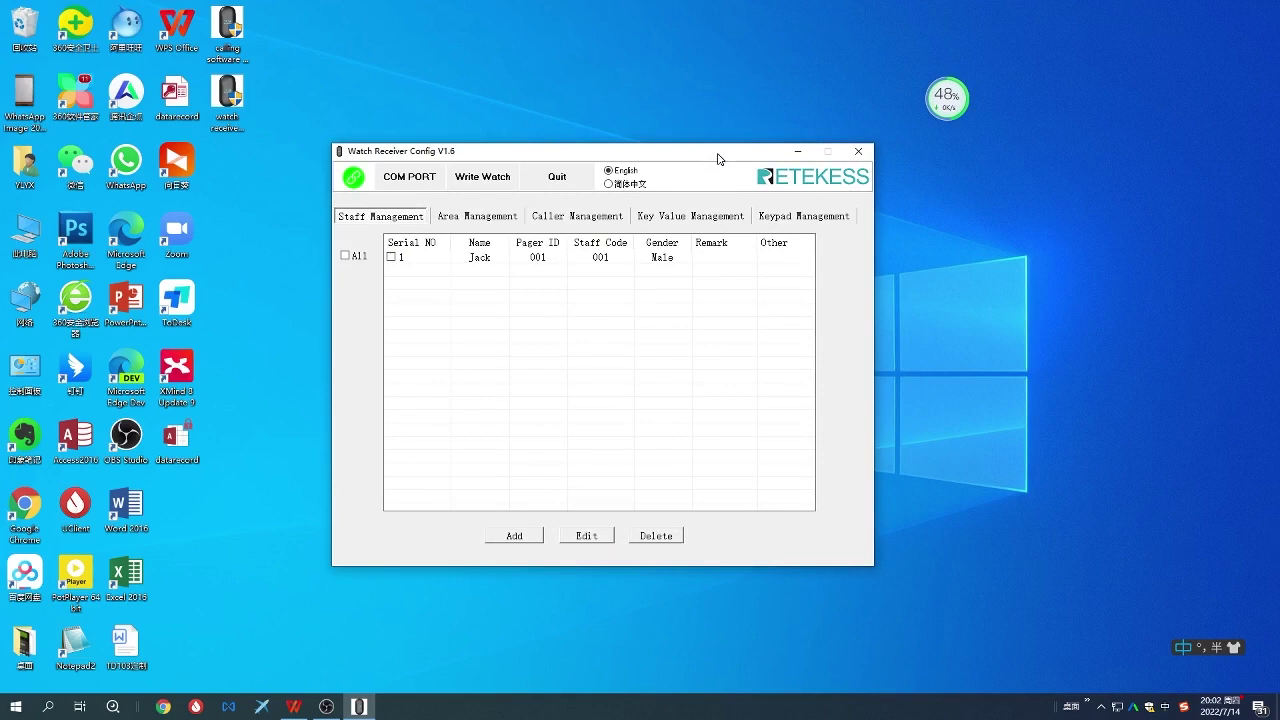
pyautogui.click(407, 186)
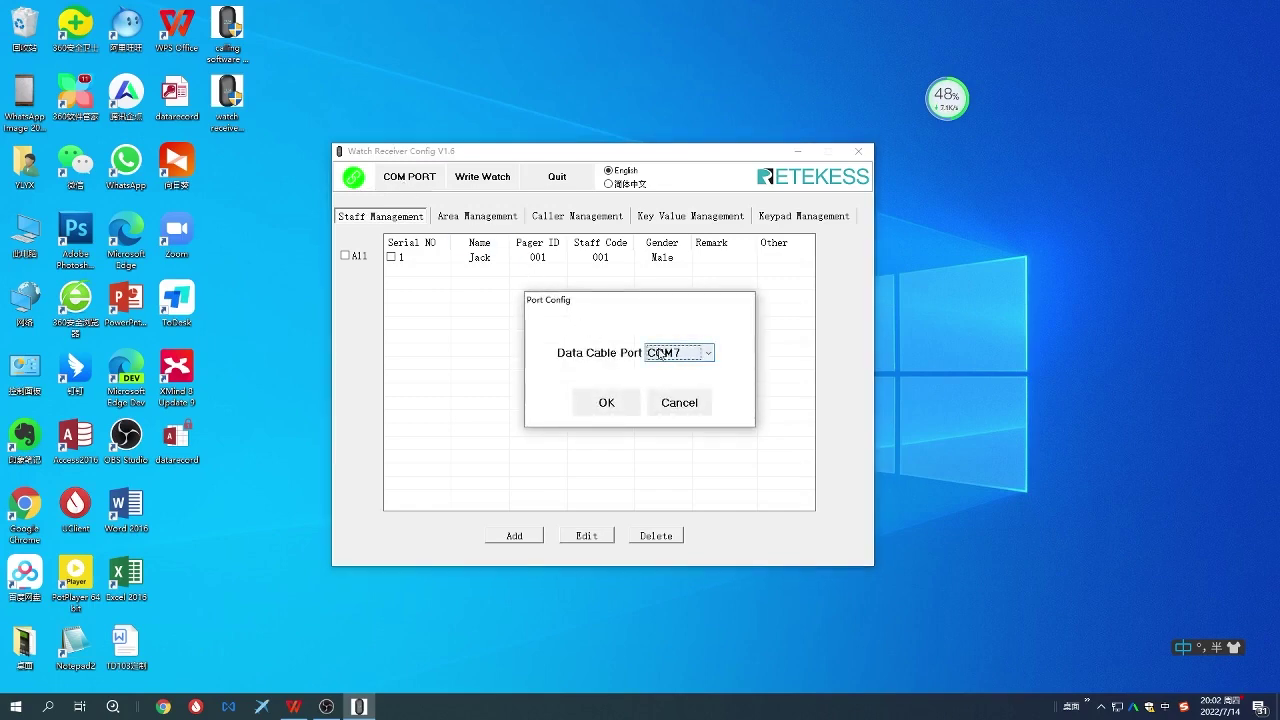
pyautogui.click(607, 403)
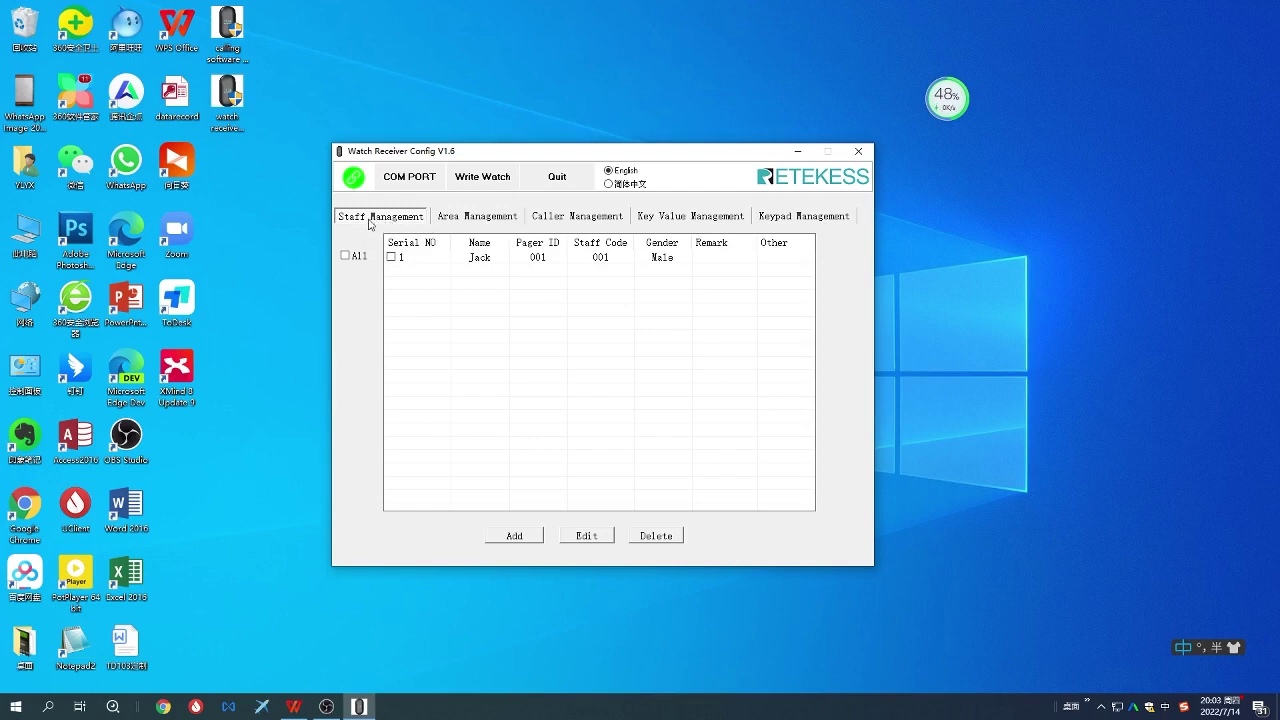
# Look through the area, caller, key value and keypad management pages, ending back at the staff list
pyautogui.click(476, 222)
pyautogui.click(576, 220)
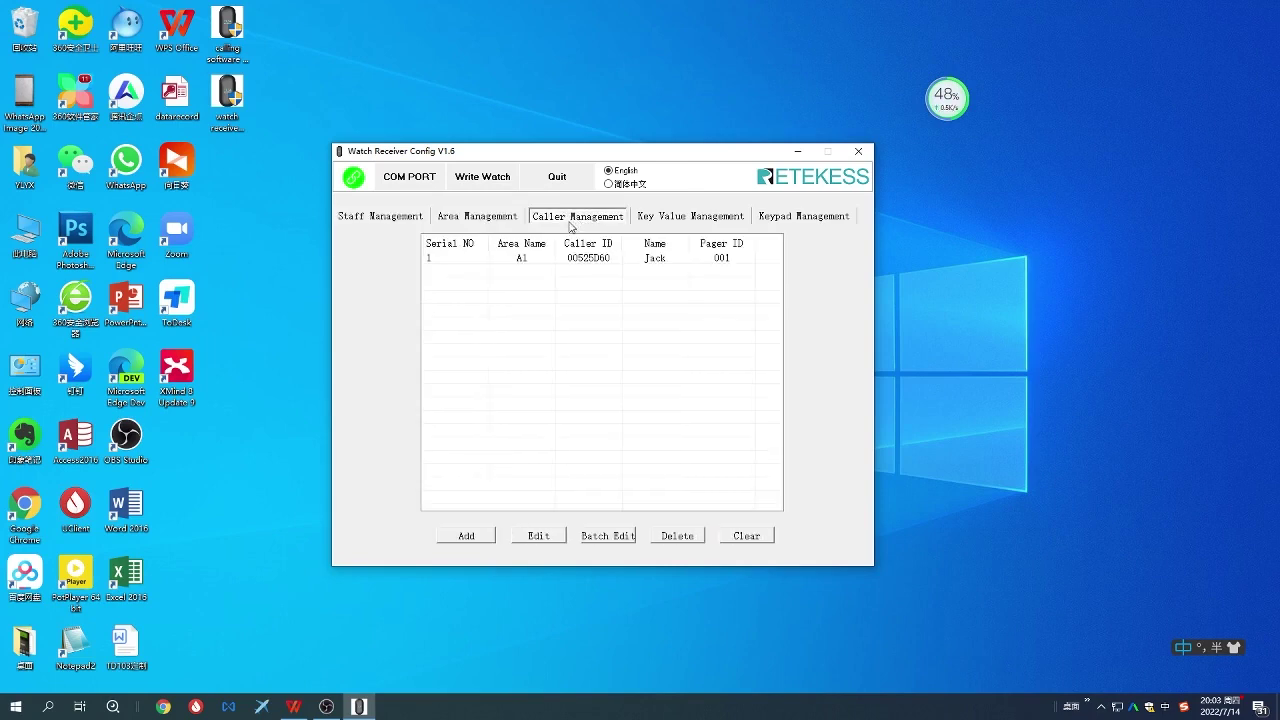
pyautogui.click(676, 222)
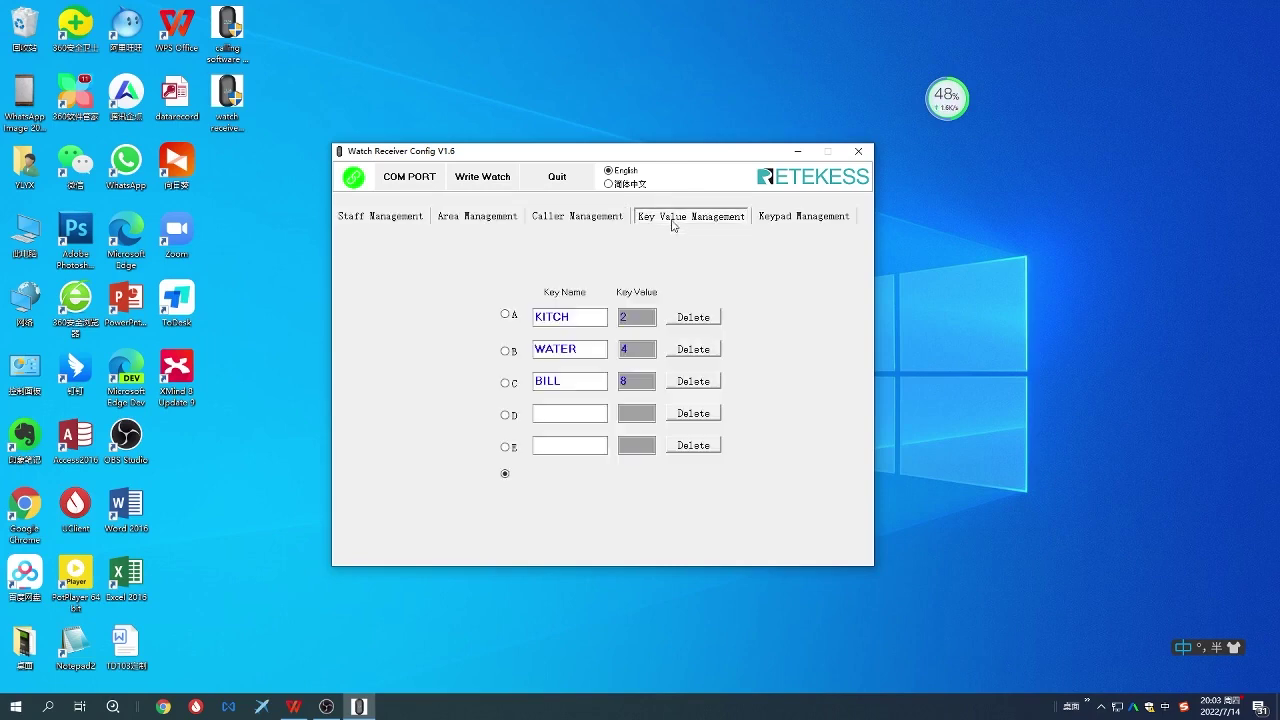
pyautogui.click(806, 222)
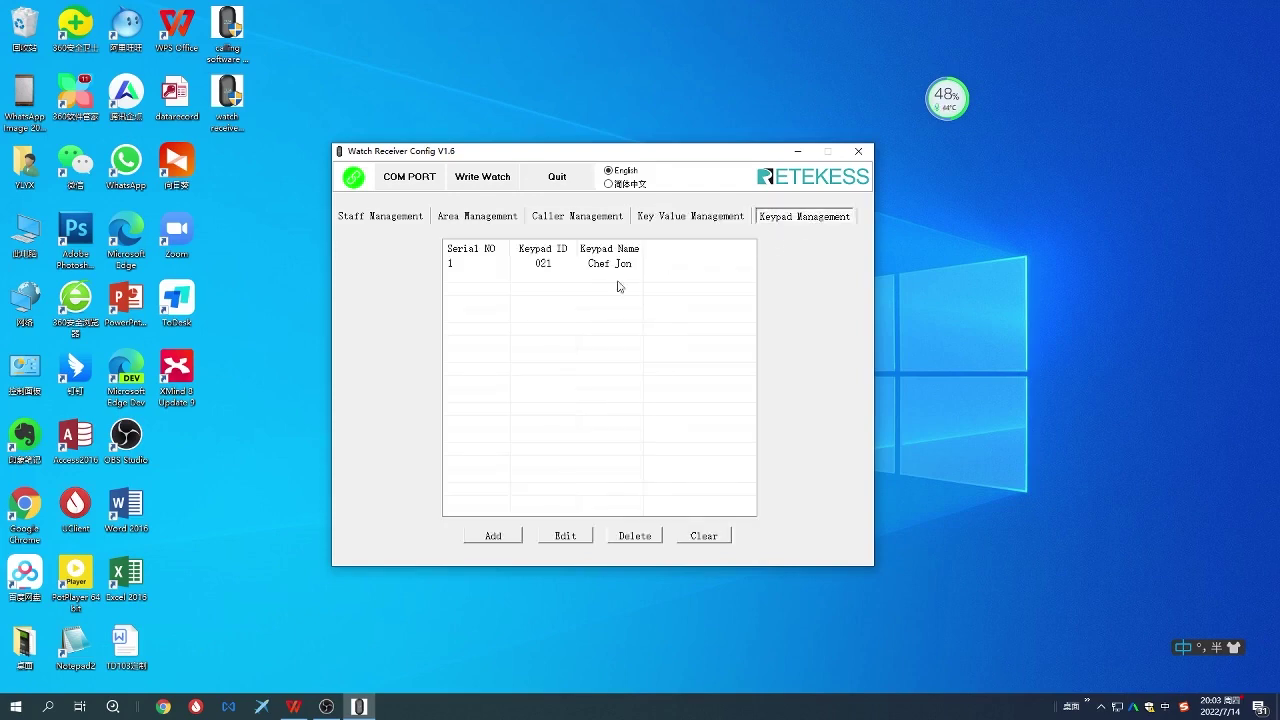
pyautogui.click(389, 218)
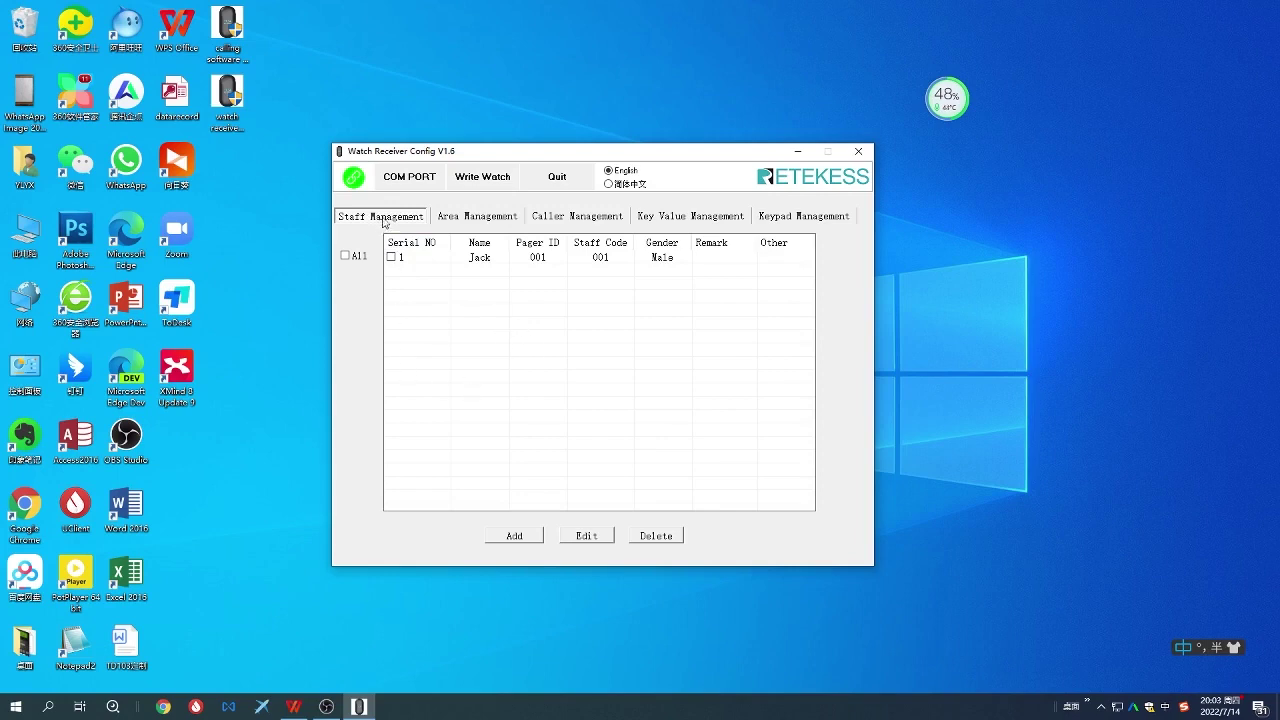
# Add a male staff member, entering the staff name, pager ID 002 and staff code 002
pyautogui.click(513, 538)
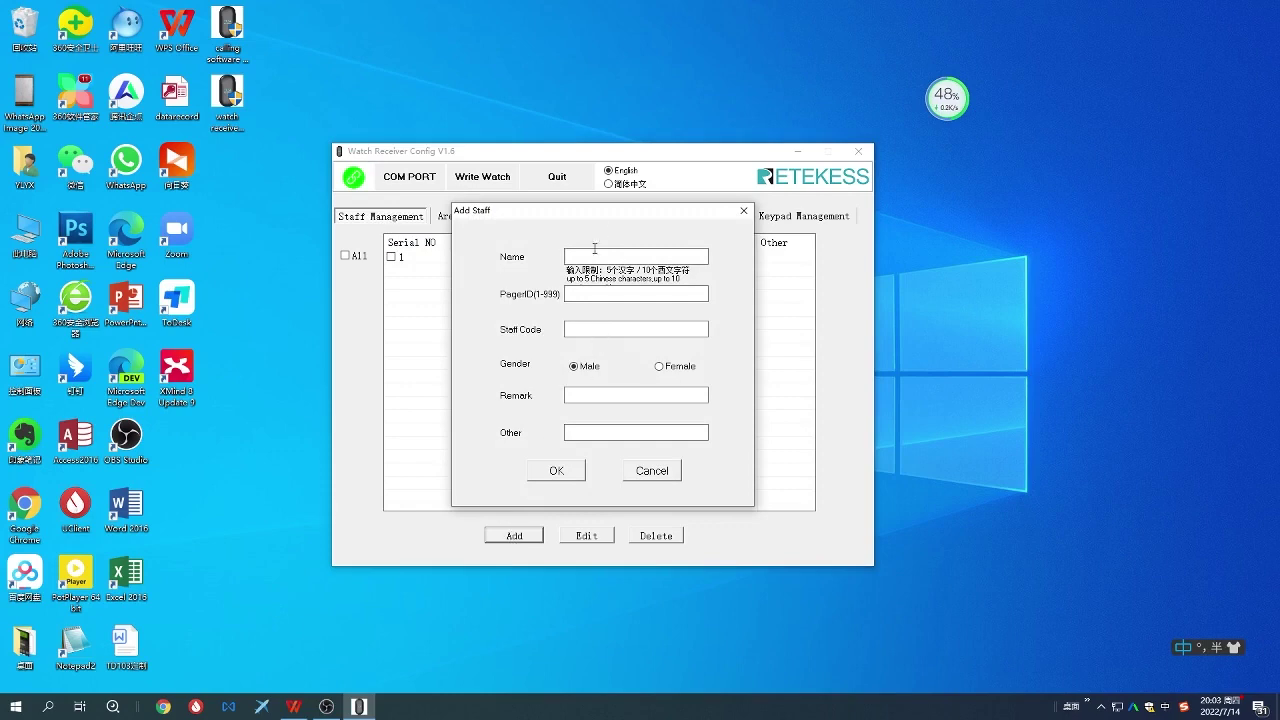
pyautogui.click(744, 210)
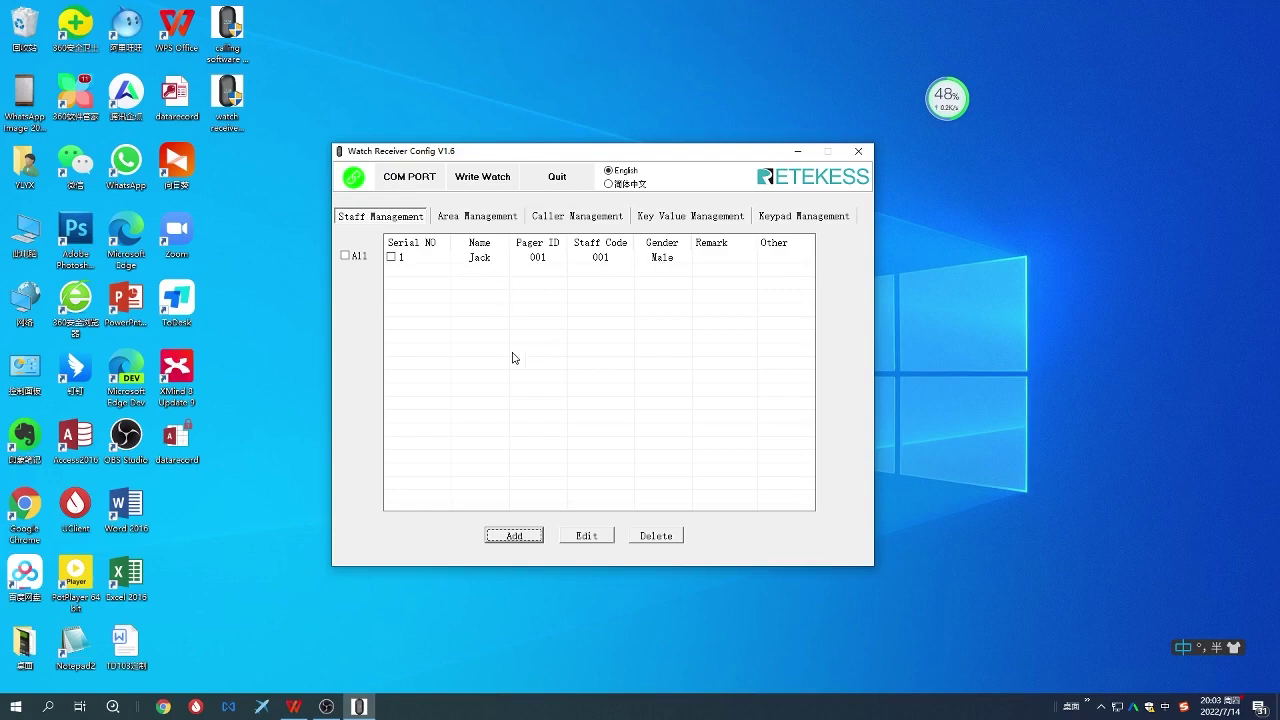
pyautogui.click(518, 537)
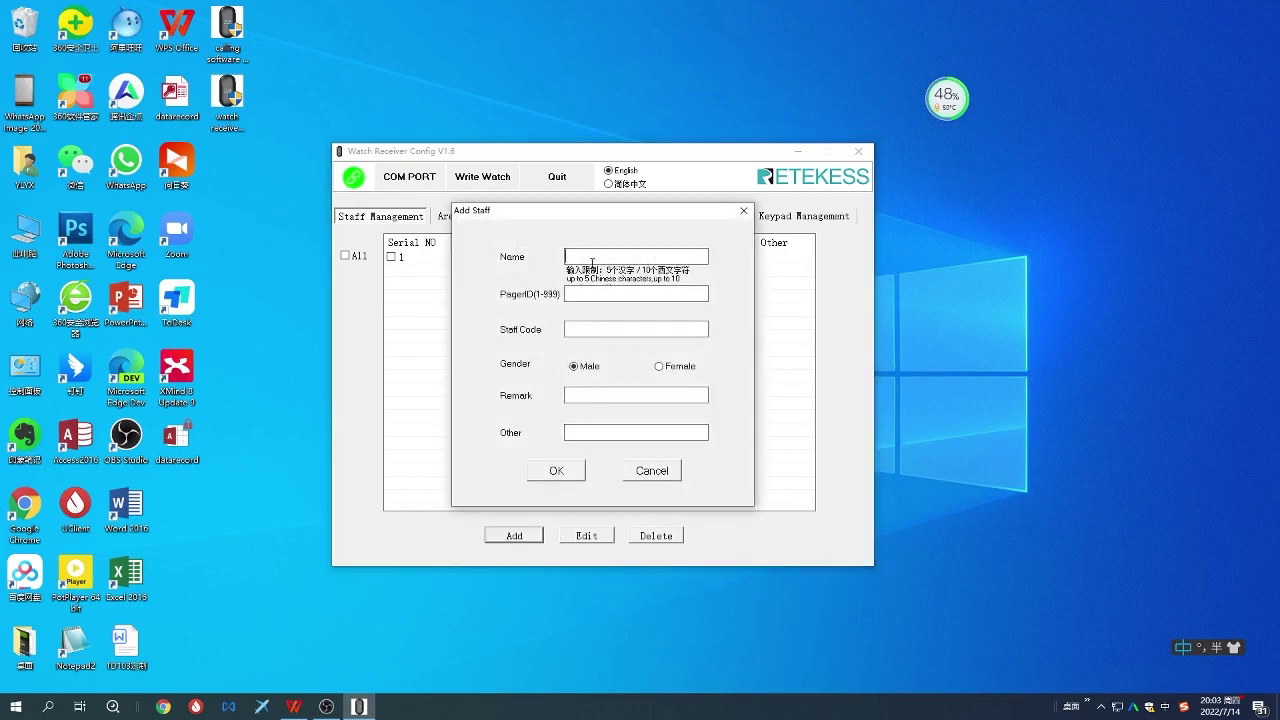
pyautogui.press('shift')
pyautogui.press('shift')
pyautogui.write('L')
pyautogui.press('shift')
pyautogui.write('uc')
pyautogui.write('02')
pyautogui.click(563, 476)
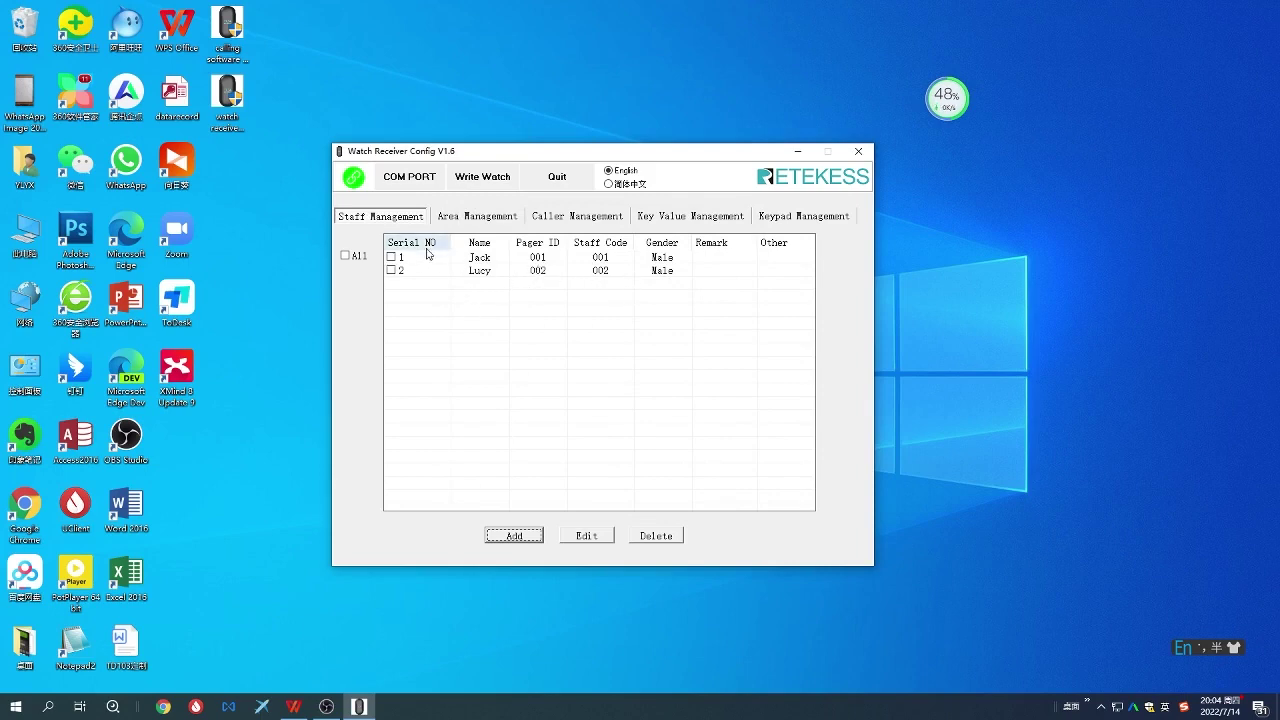
# Open the calling software for the USB transmitter, view its staff list, and minimize its window
pyautogui.click(228, 28)
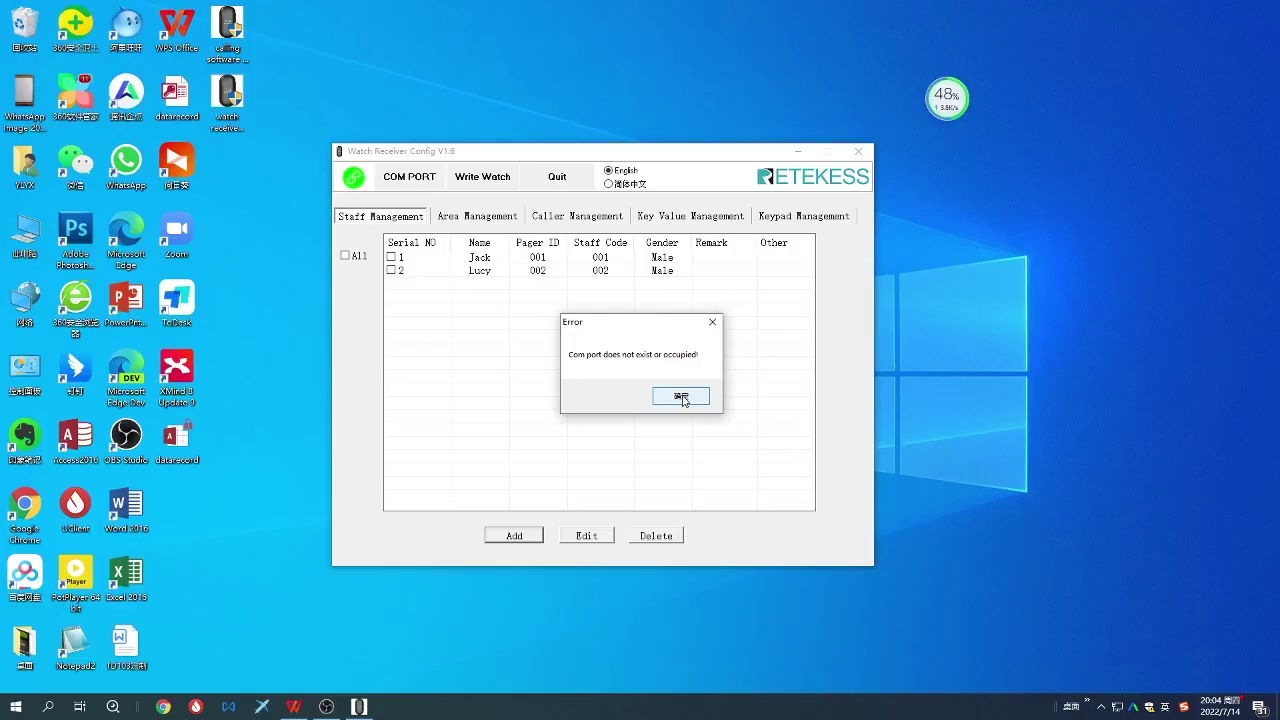
pyautogui.click(681, 397)
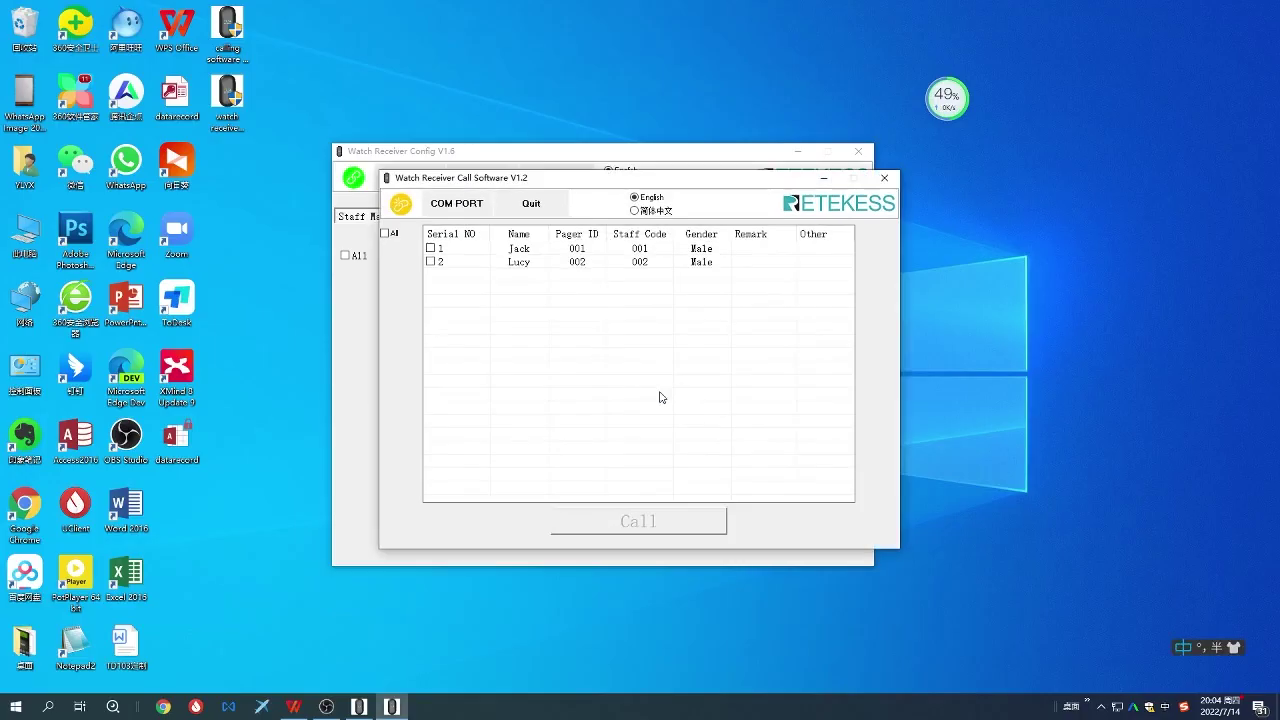
pyautogui.moveTo(716, 188); pyautogui.dragTo(884, 192)
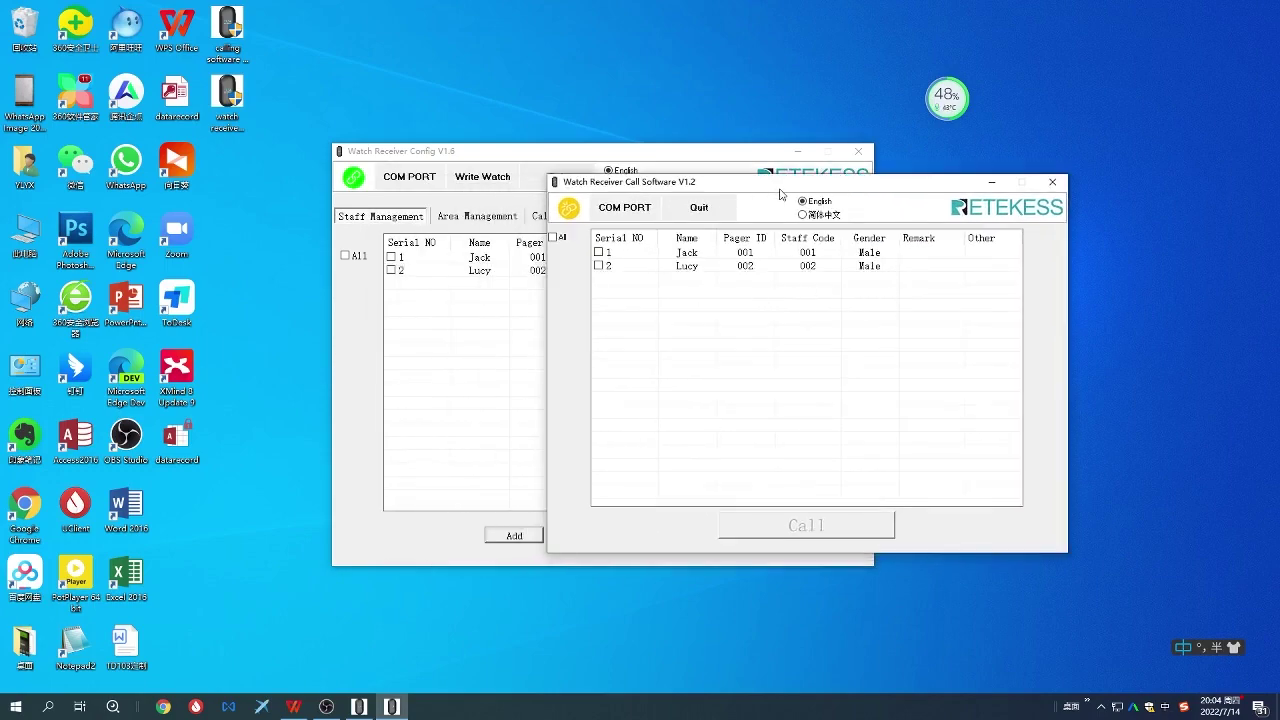
pyautogui.moveTo(778, 190); pyautogui.dragTo(866, 196)
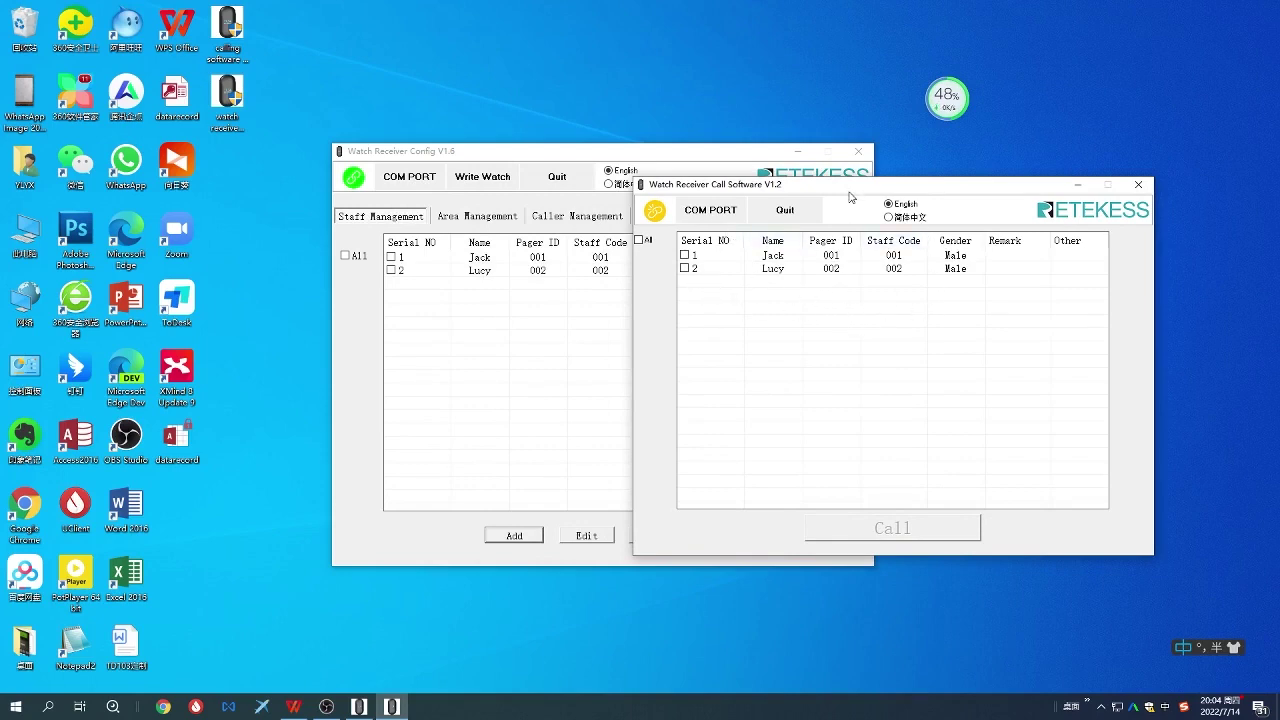
pyautogui.moveTo(853, 196); pyautogui.dragTo(930, 222)
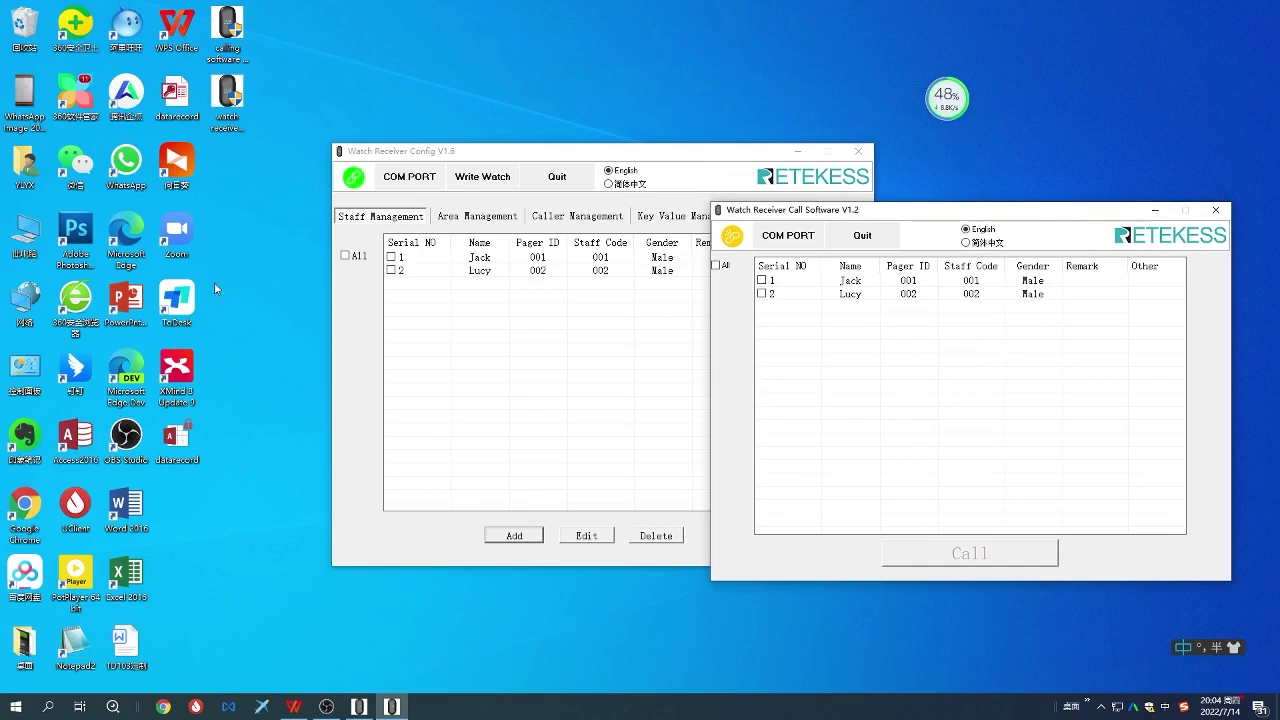
pyautogui.click(1155, 210)
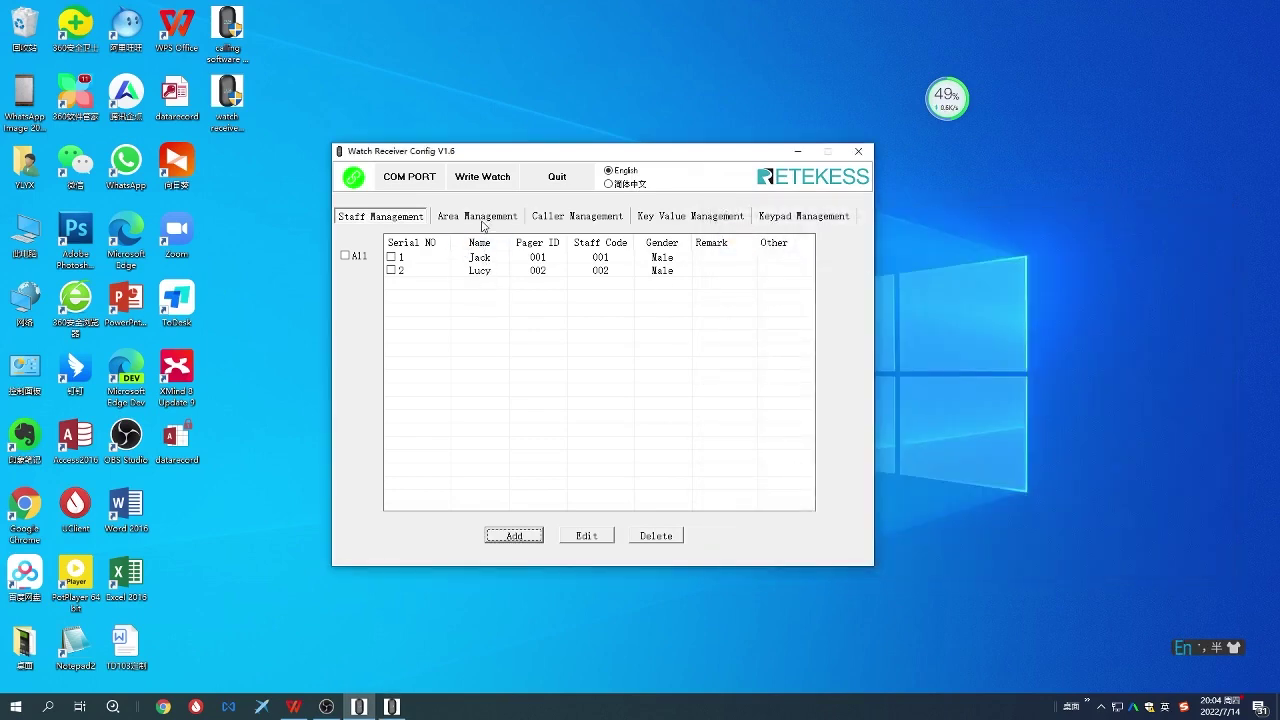
# Add two areas named A5 and B1 to the area list
pyautogui.click(483, 222)
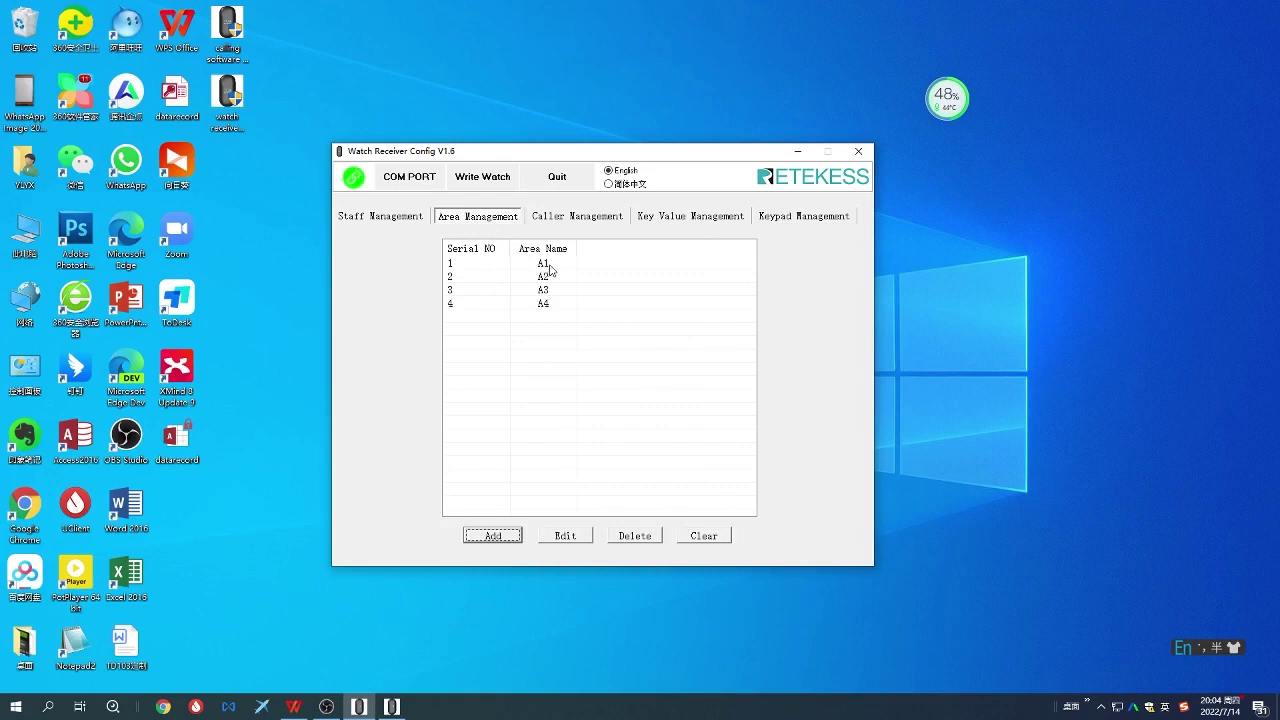
pyautogui.click(396, 218)
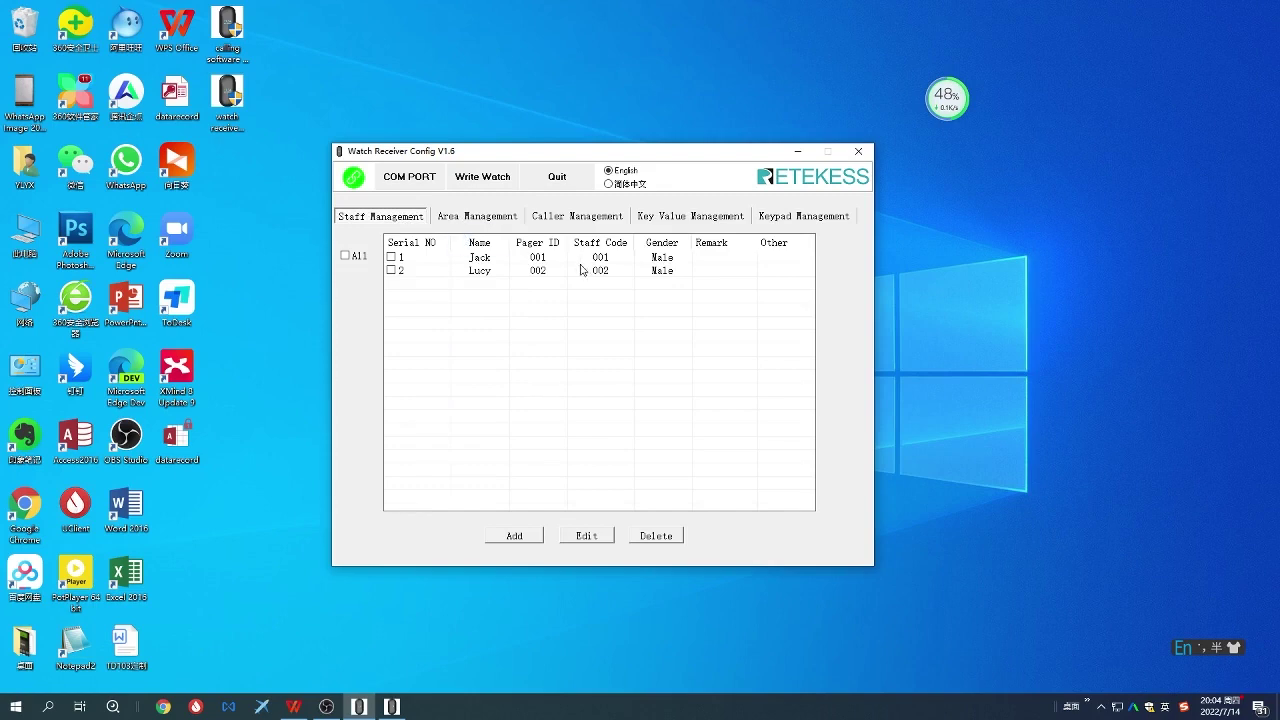
pyautogui.click(504, 222)
pyautogui.click(416, 222)
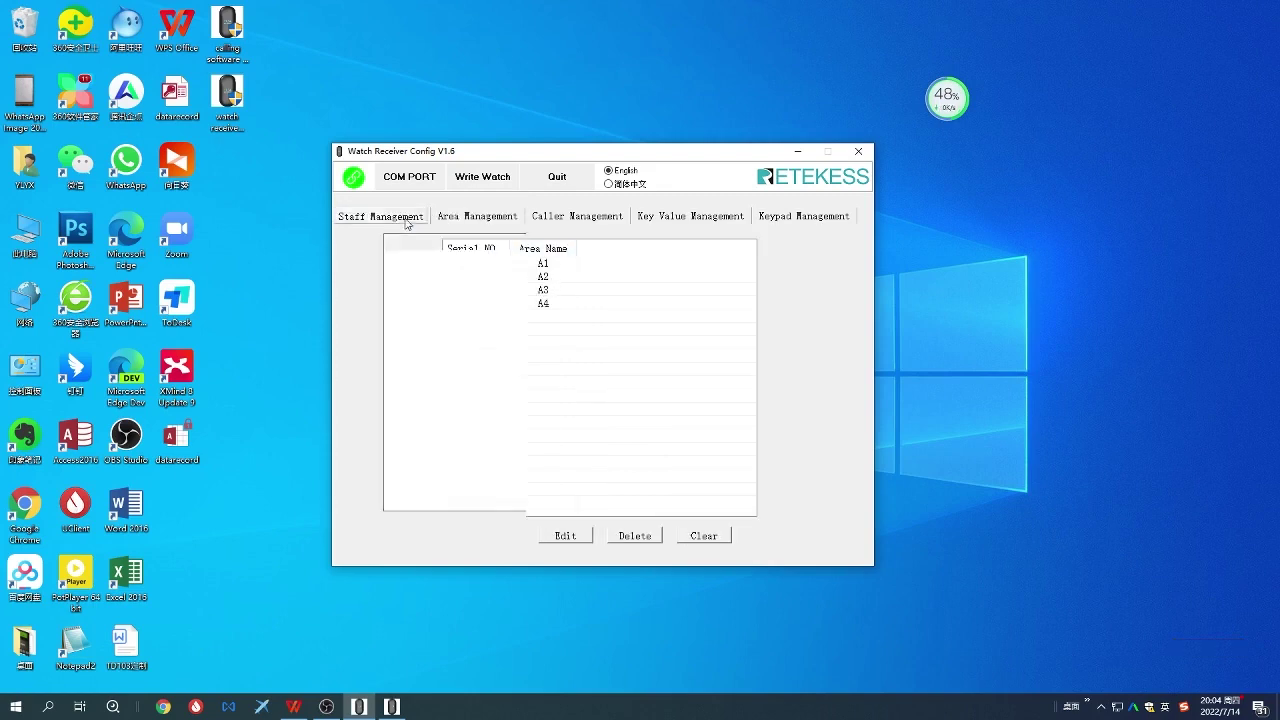
pyautogui.click(475, 220)
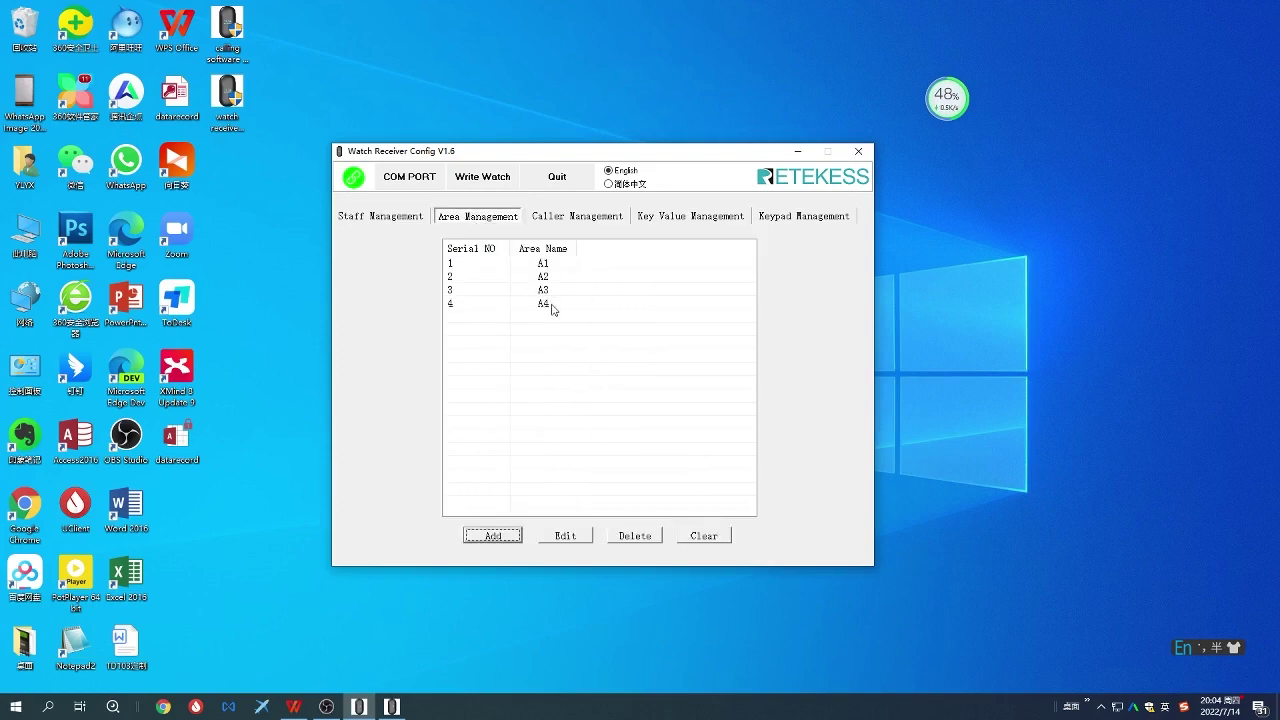
pyautogui.click(519, 535)
pyautogui.write('A5')
pyautogui.click(586, 386)
pyautogui.click(507, 535)
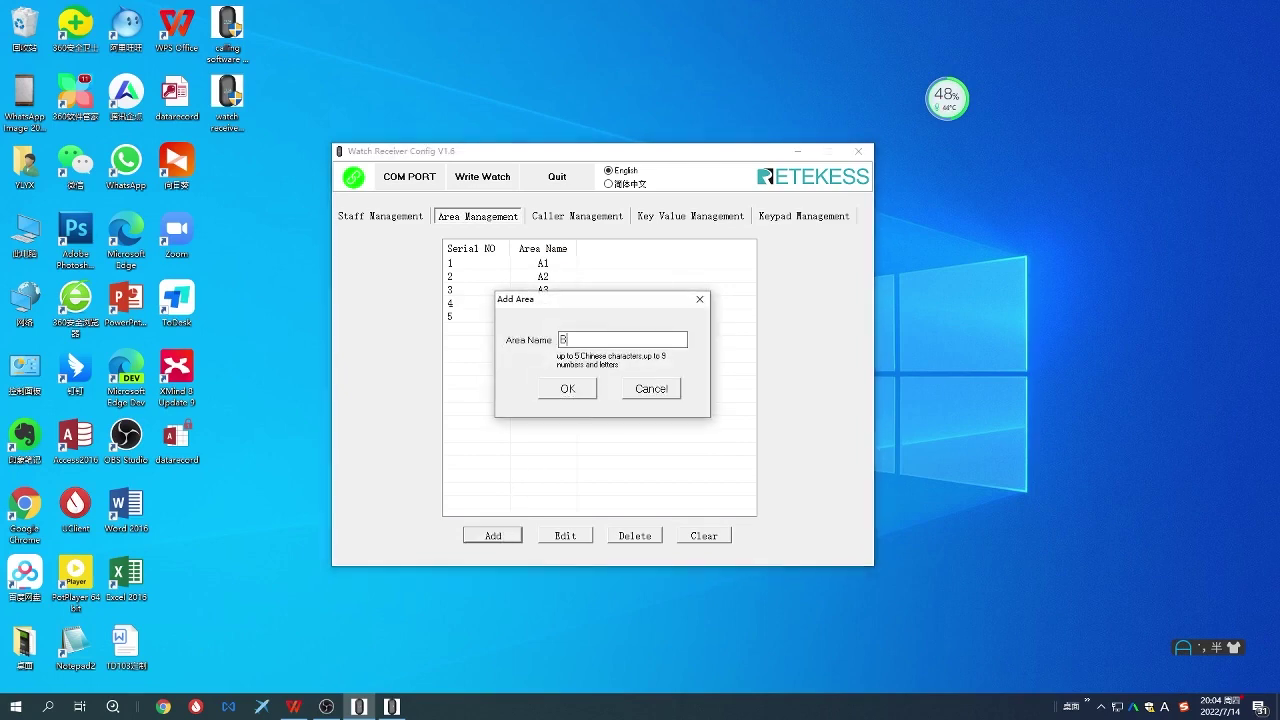
pyautogui.write('B1')
pyautogui.click(569, 390)
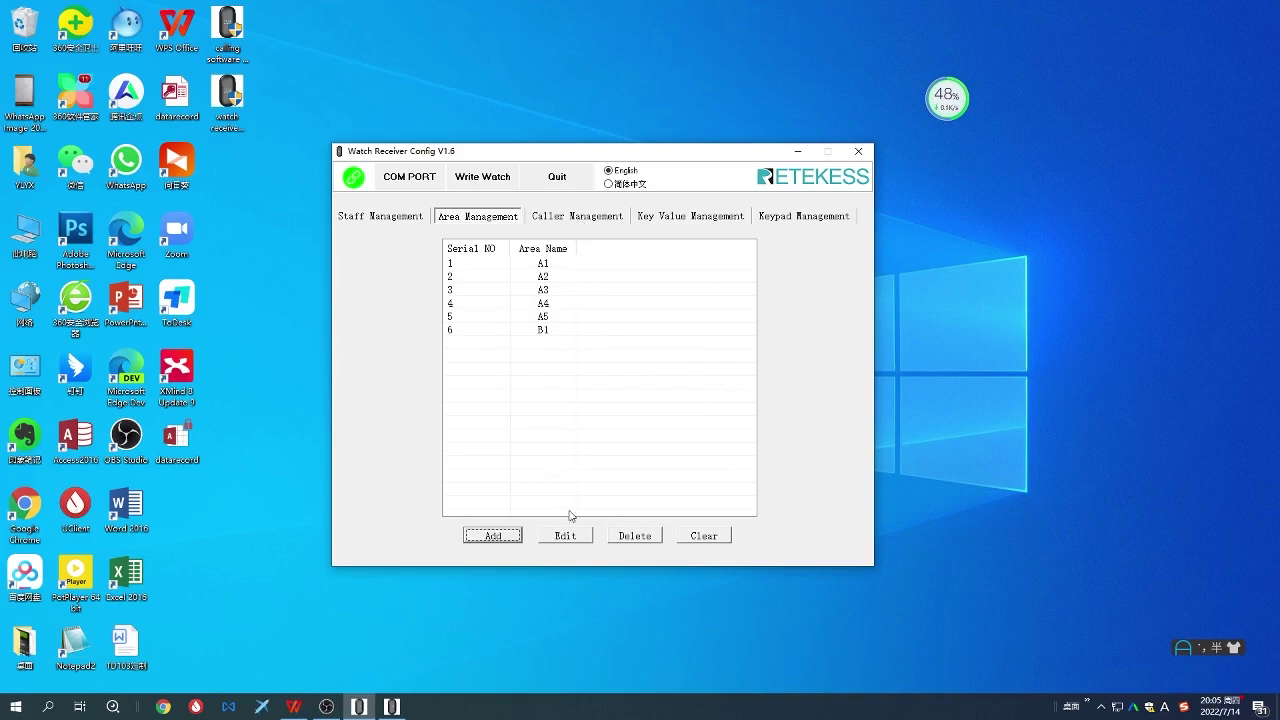
# Open area B1 for editing and close its dialog without changes
pyautogui.click(550, 331)
pyautogui.click(548, 540)
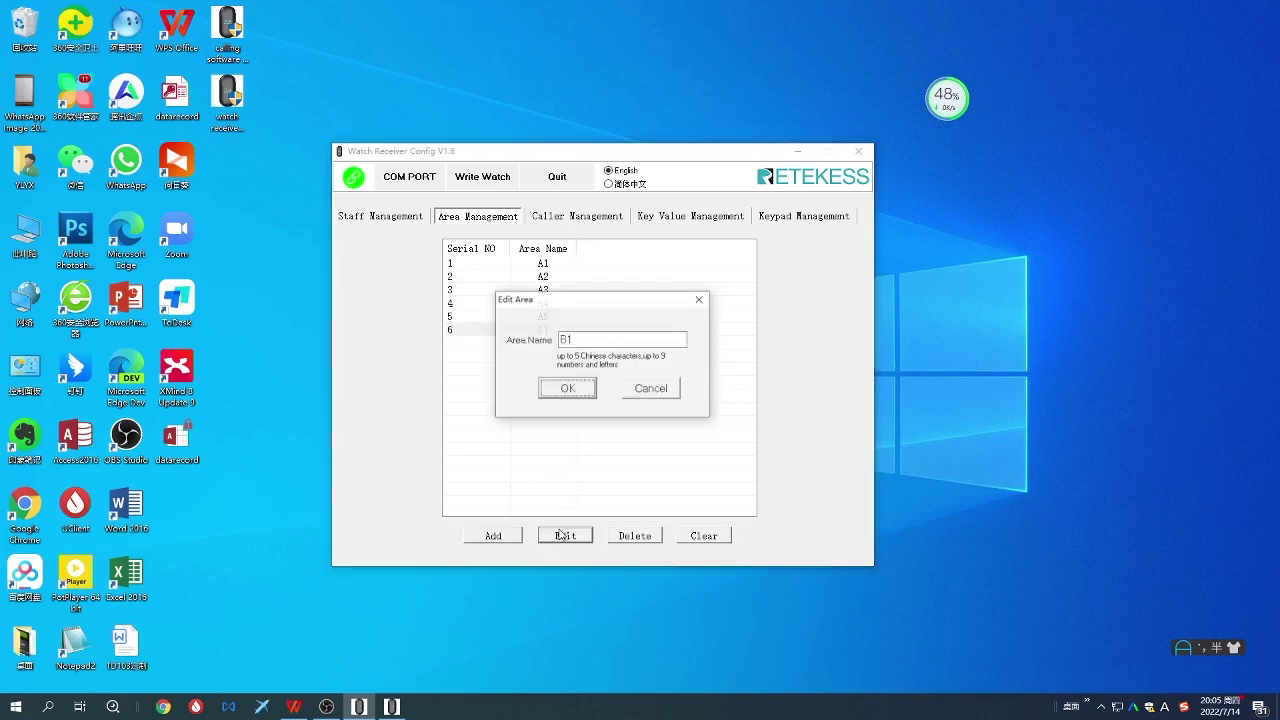
pyautogui.click(699, 300)
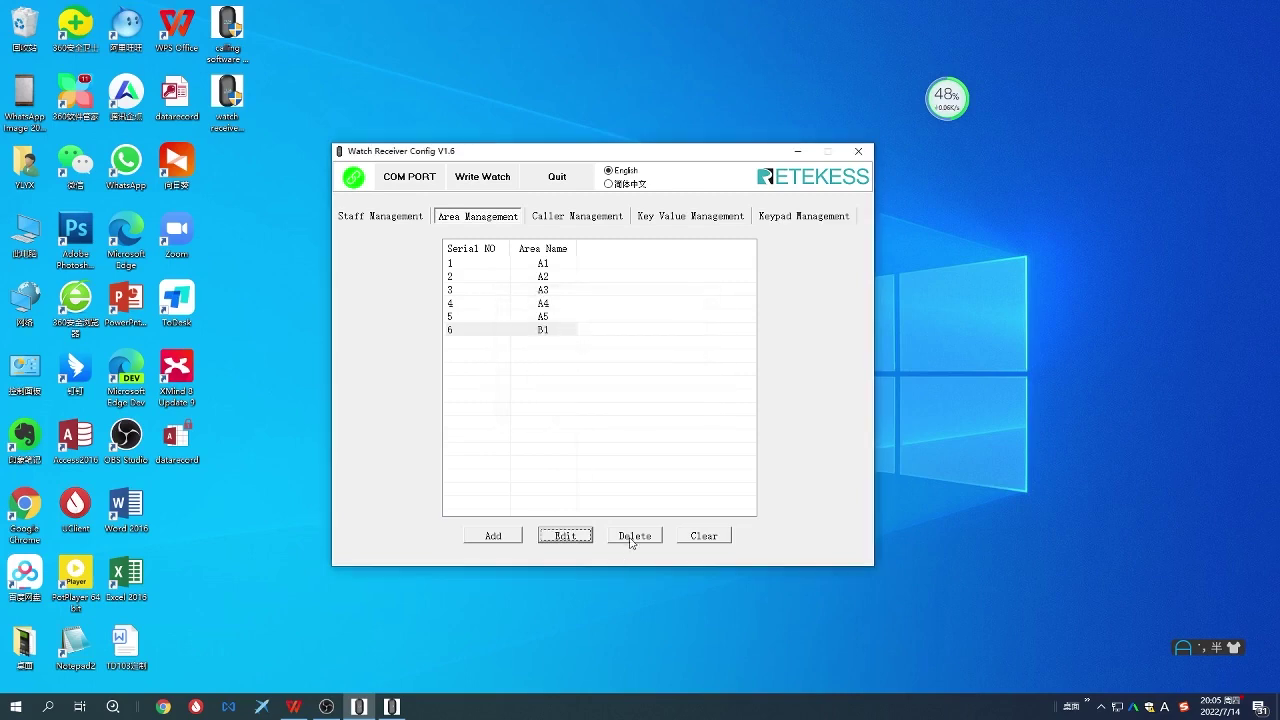
# Add a caller for area A2 assigned to the staff member with pager ID 001, leaving One Key Mode off
pyautogui.click(577, 218)
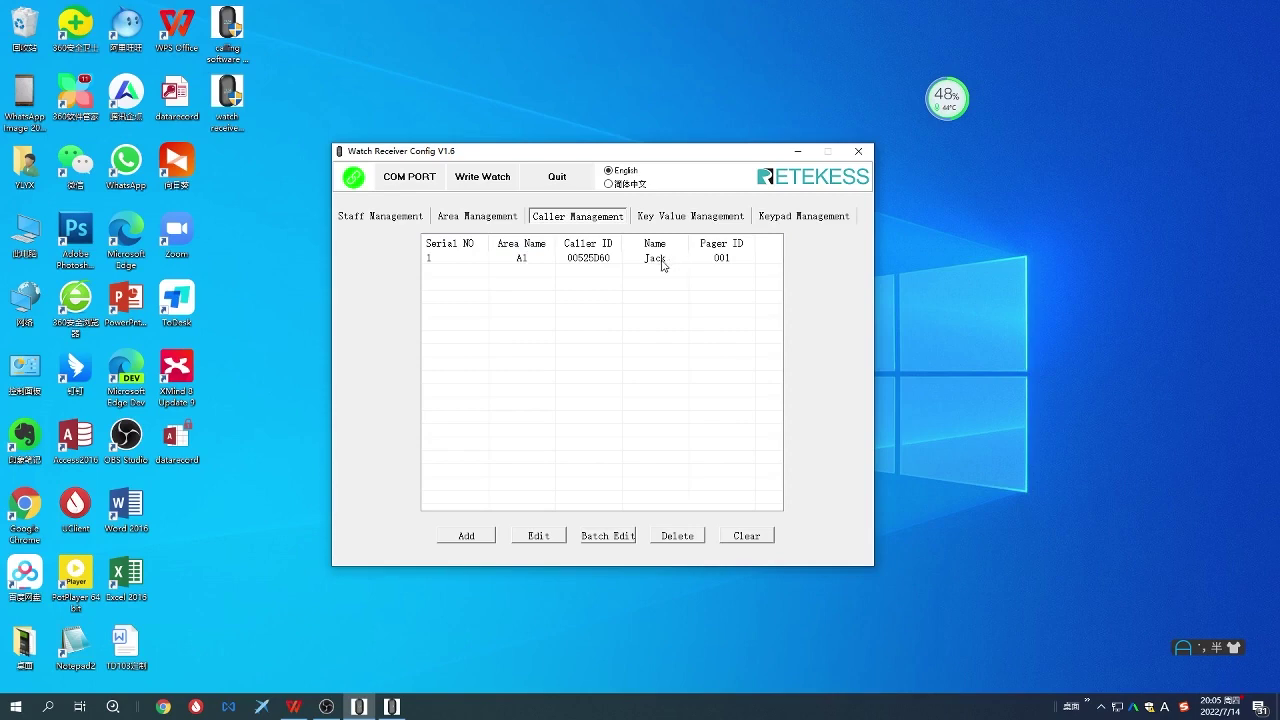
pyautogui.click(468, 536)
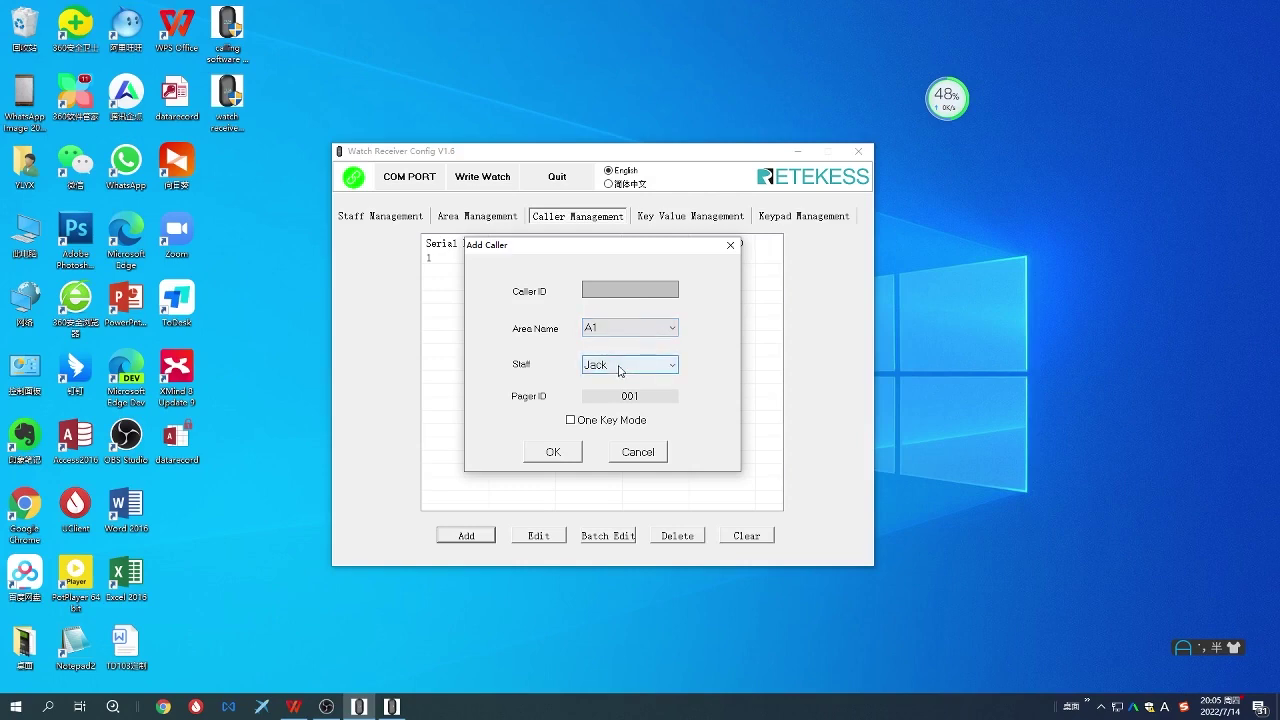
pyautogui.click(620, 367)
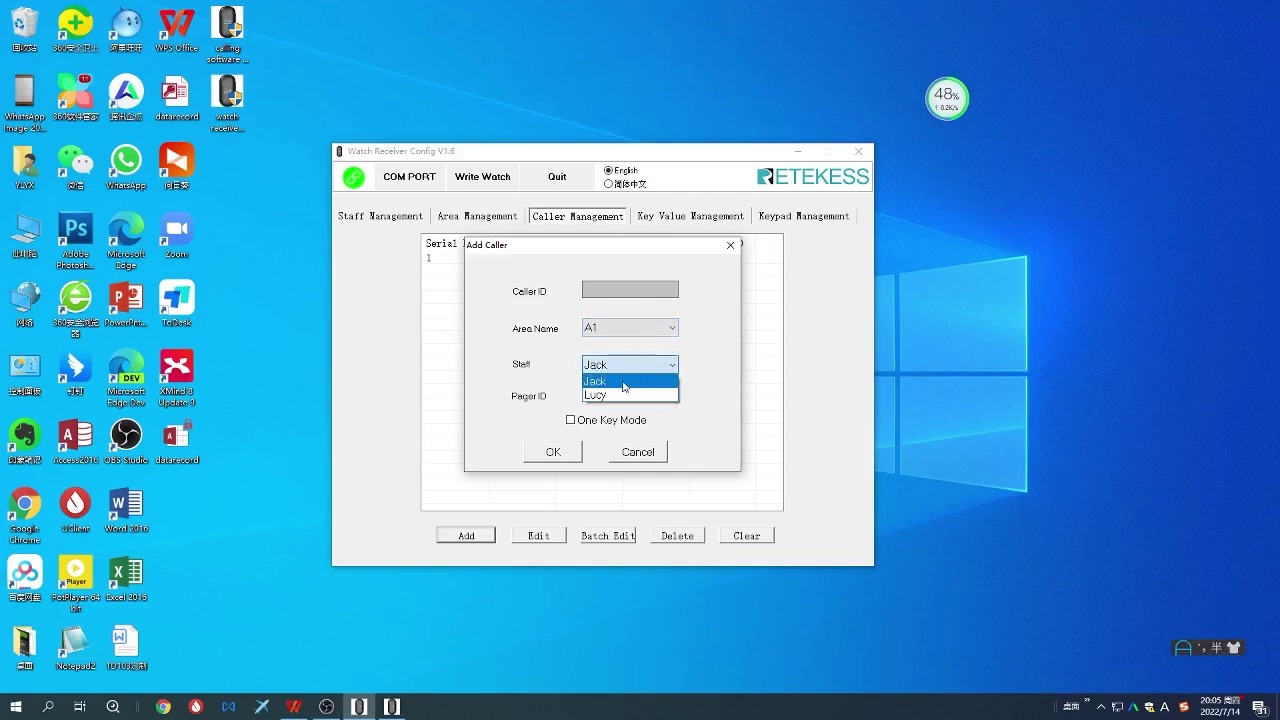
pyautogui.click(630, 332)
pyautogui.click(620, 362)
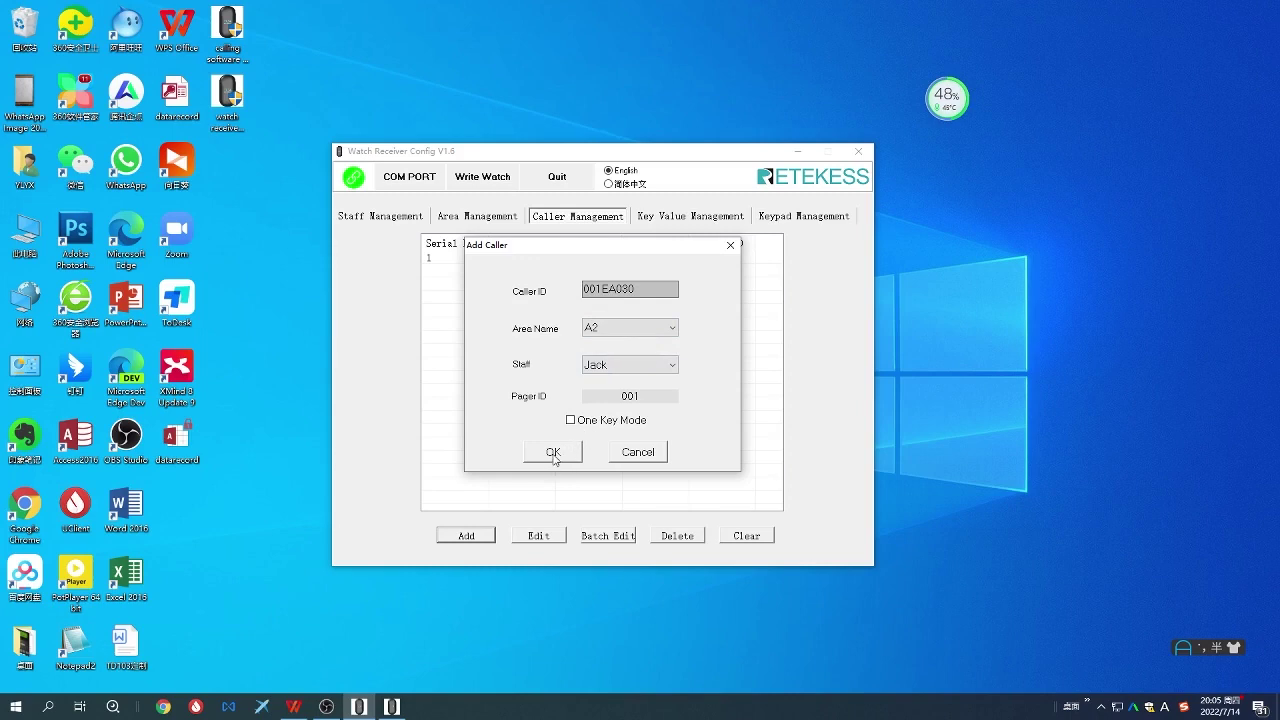
pyautogui.click(554, 455)
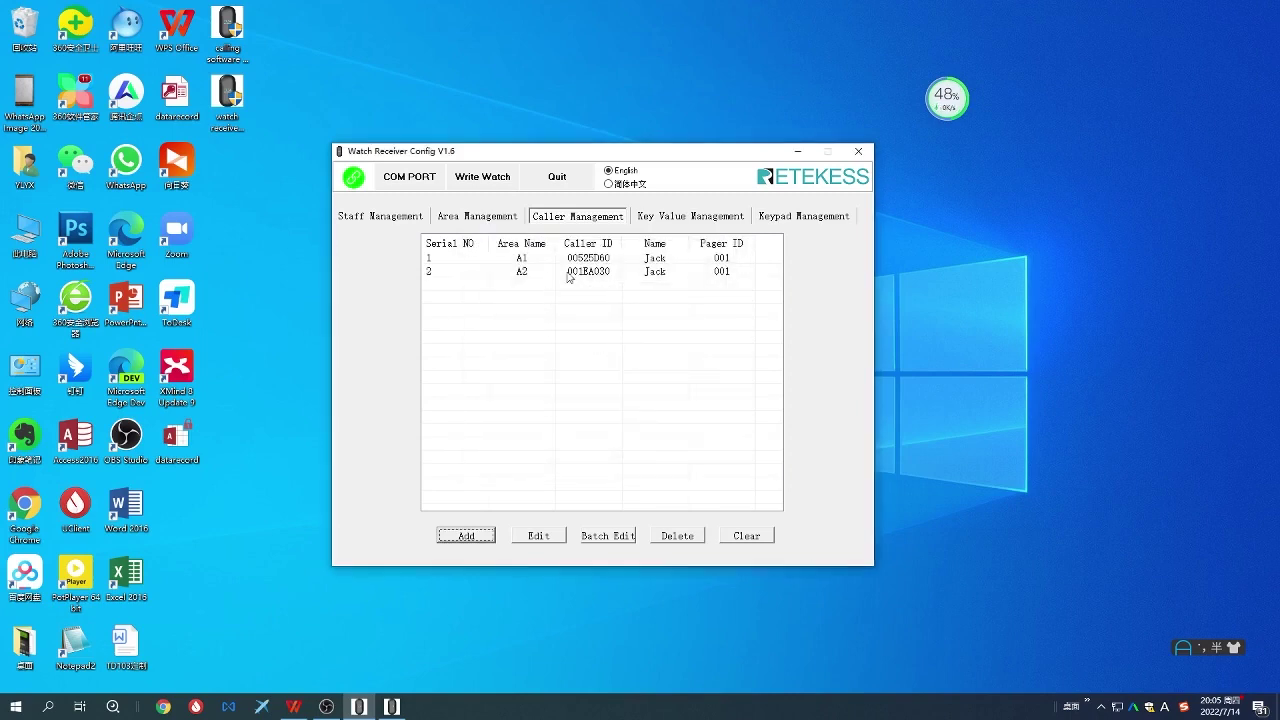
# Add a caller with ID 00C90A90 for area A3, assigned to the staff member with pager ID 001
pyautogui.click(477, 537)
pyautogui.click(612, 328)
pyautogui.click(611, 368)
pyautogui.click(616, 291)
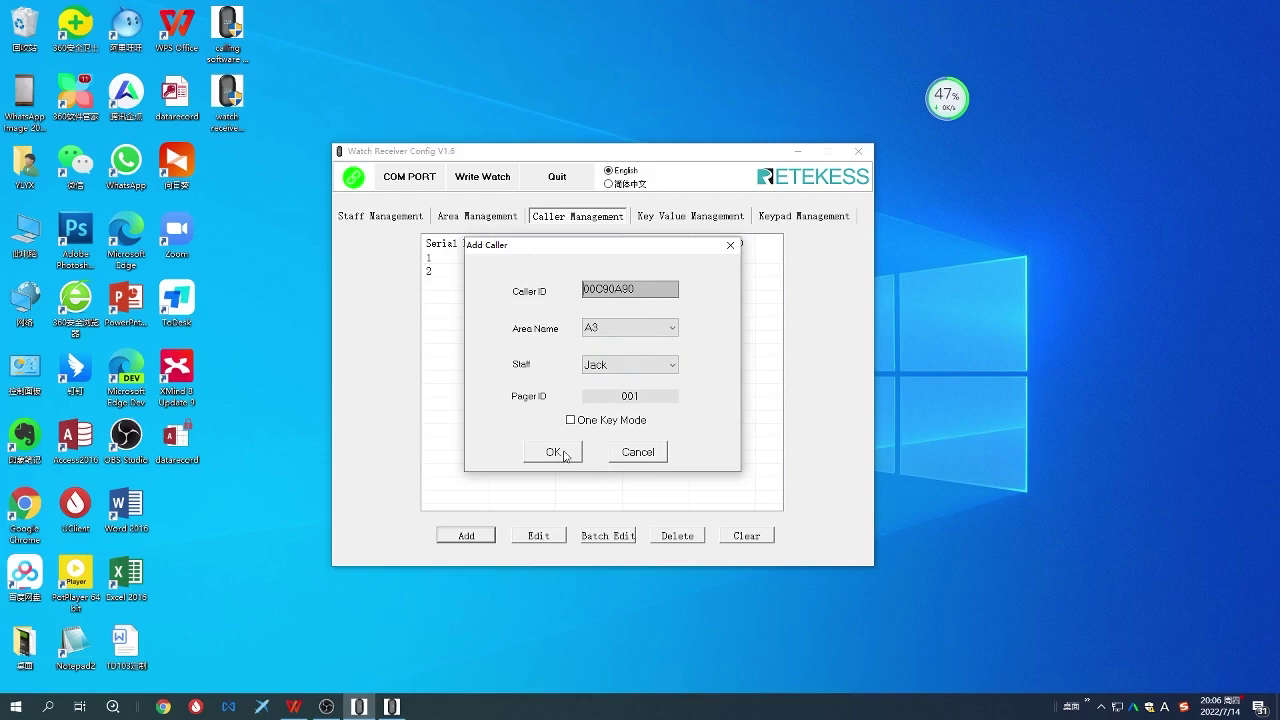
pyautogui.click(562, 454)
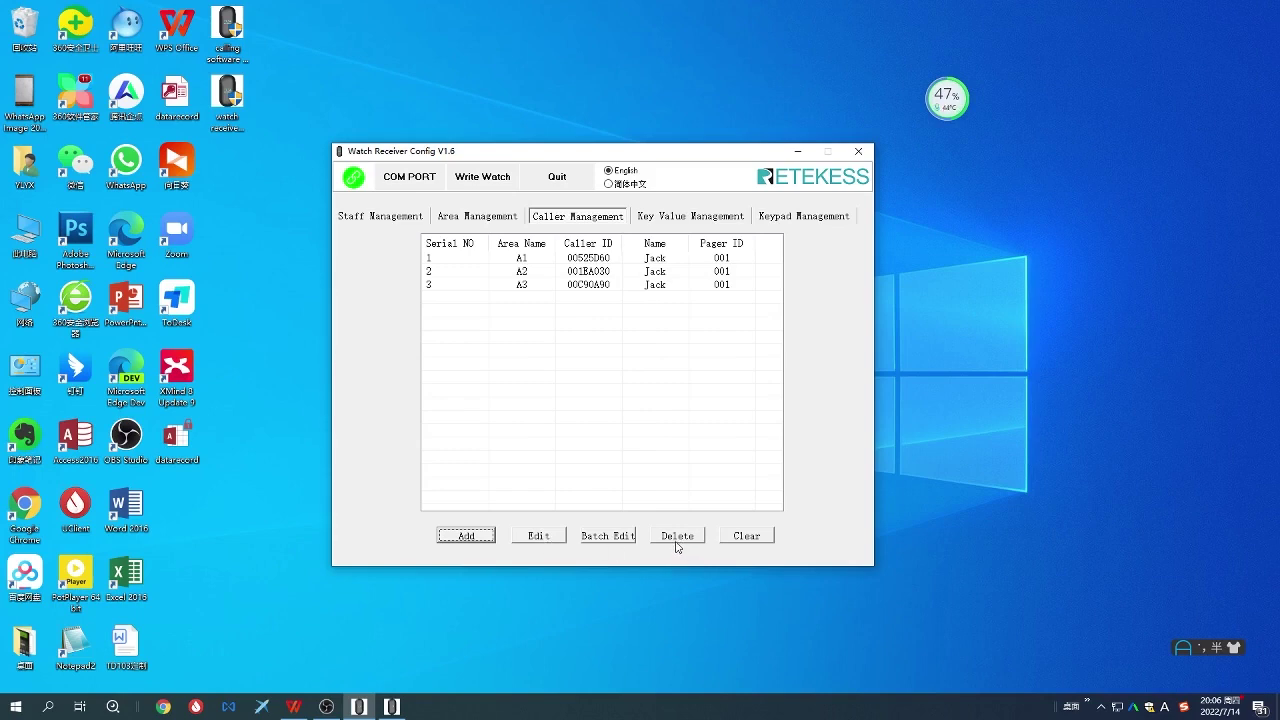
# Rename key A as CALL in the key value settings
pyautogui.click(685, 222)
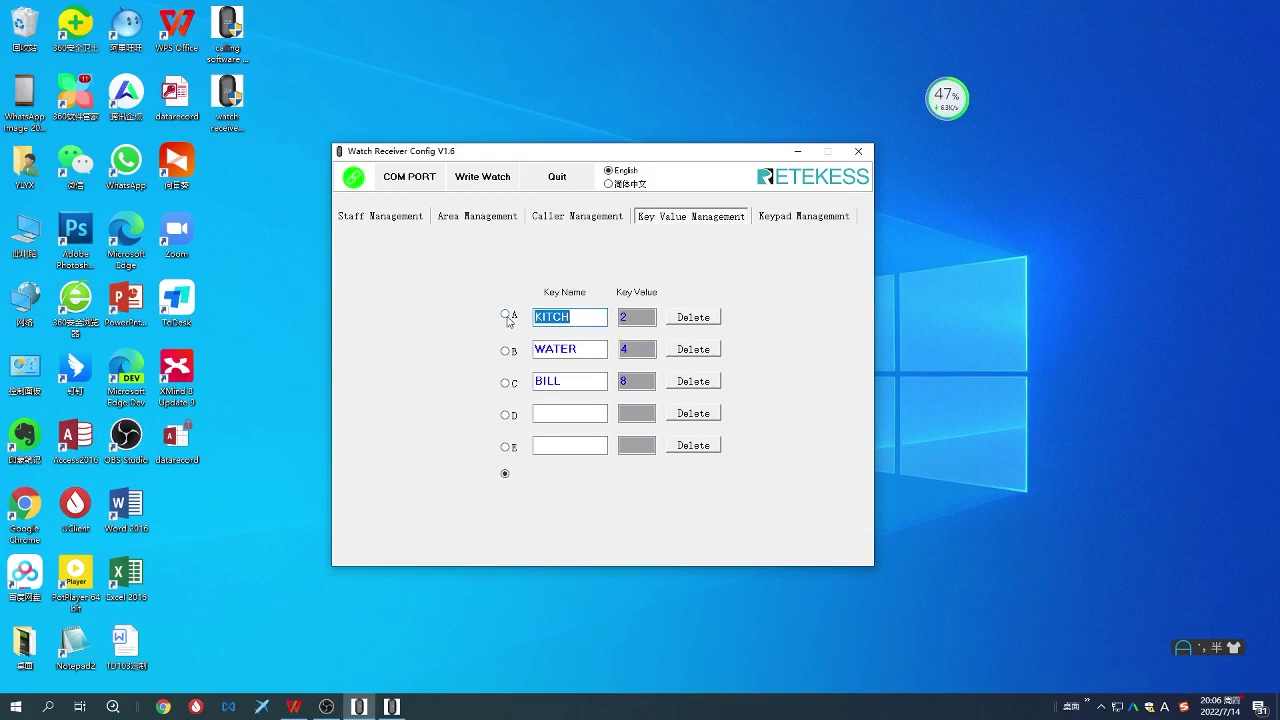
pyautogui.click(506, 317)
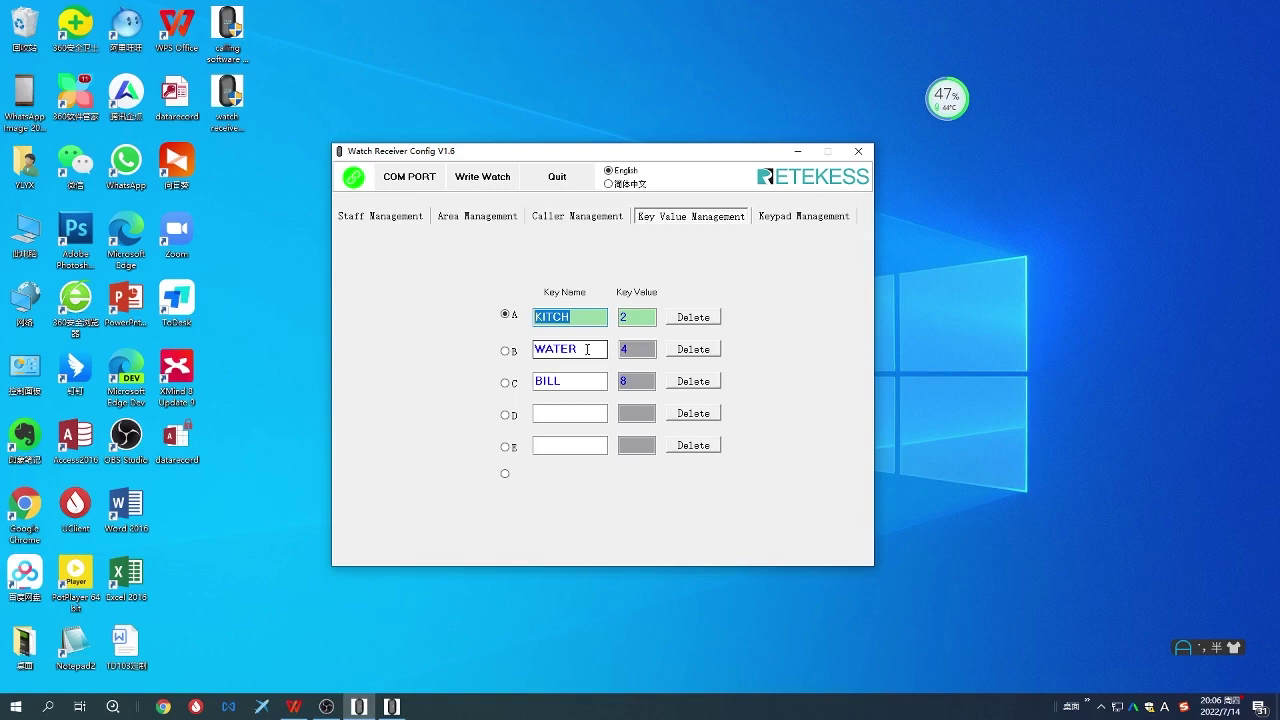
pyautogui.write('CALL')
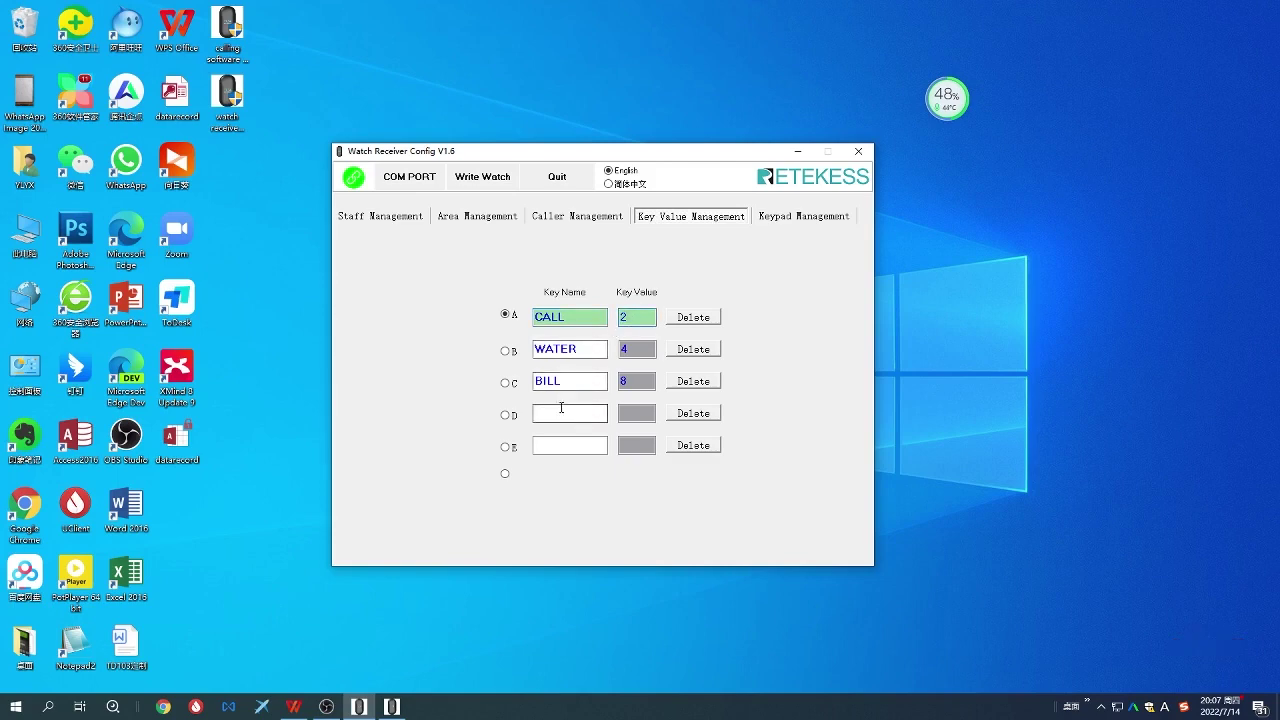
# Name the empty key D KITECH and make key A the selected key again
pyautogui.click(506, 415)
pyautogui.click(555, 413)
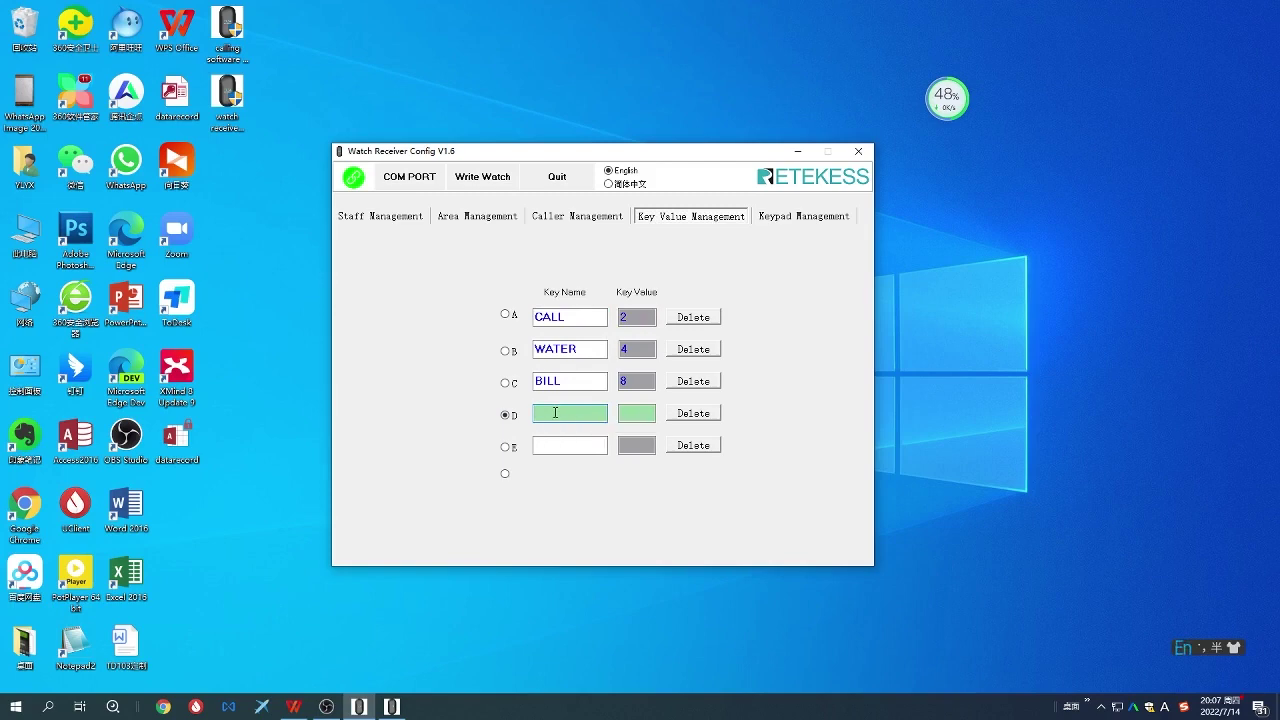
pyautogui.write('KITECH')
pyautogui.click(584, 316)
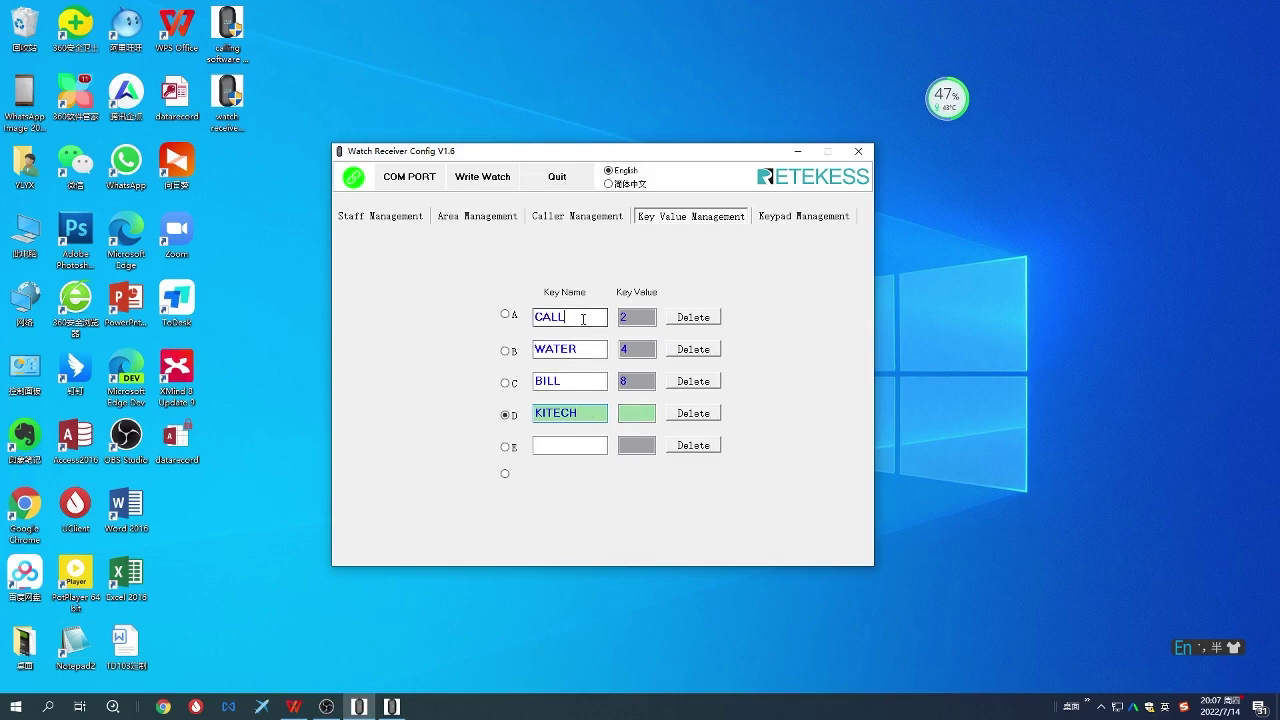
pyautogui.click(506, 316)
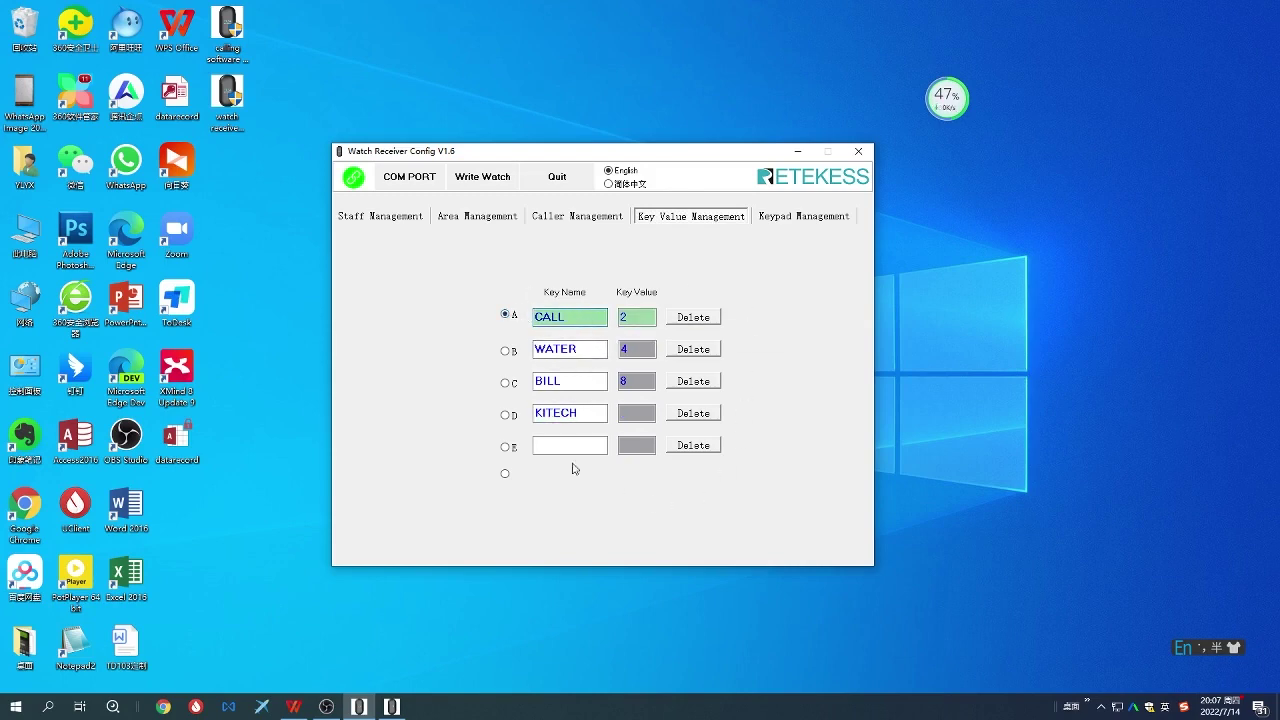
# Add a keypad with ID 003, entering the chef's title and name as the keypad name
pyautogui.click(798, 222)
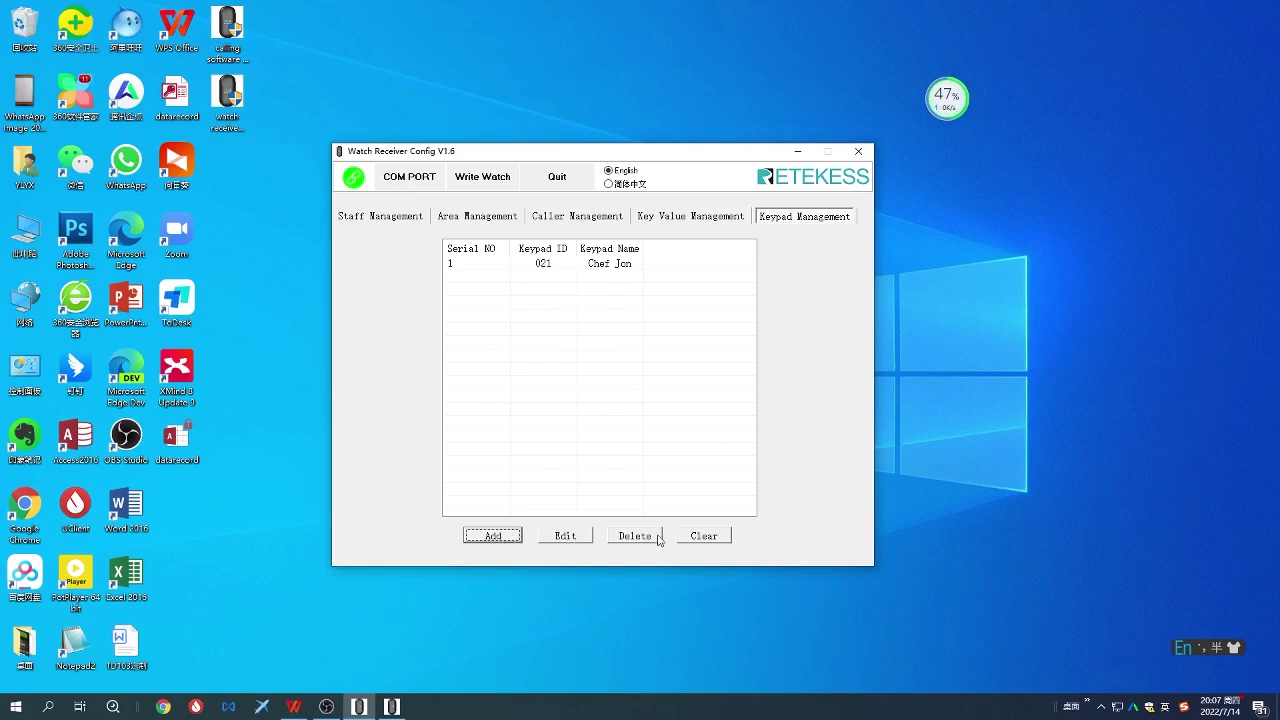
pyautogui.click(495, 537)
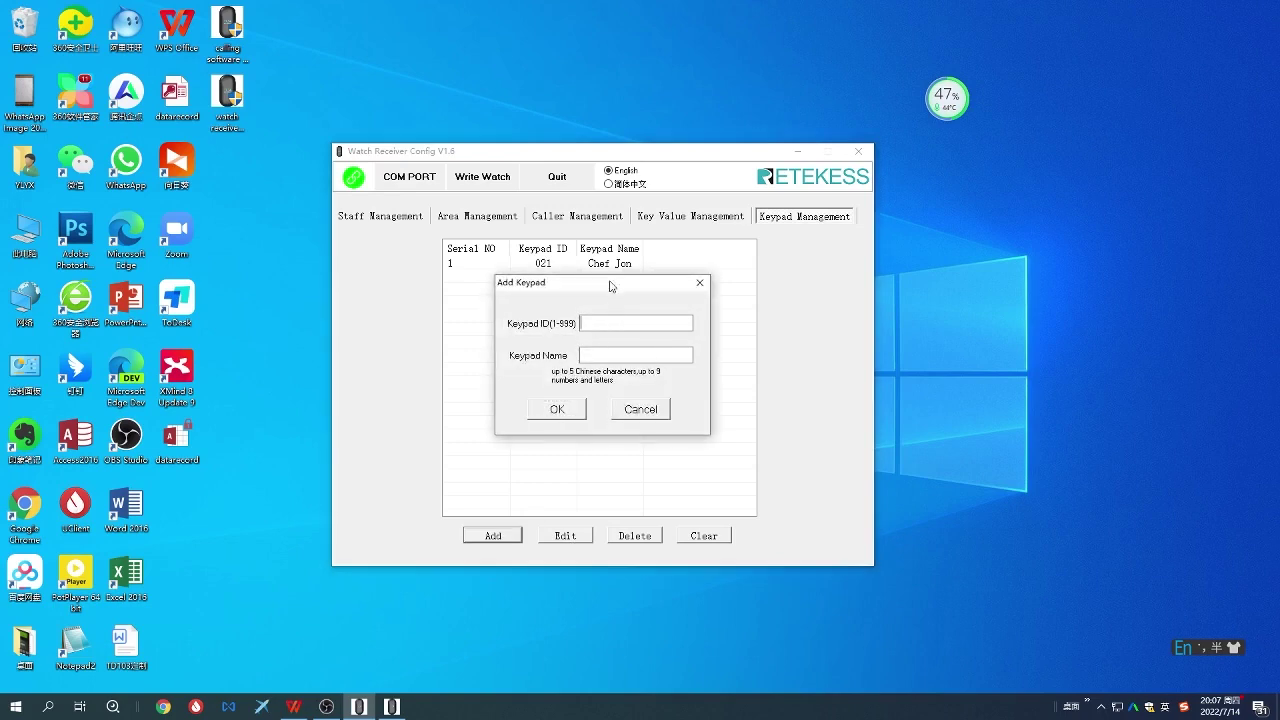
pyautogui.moveTo(611, 288); pyautogui.dragTo(616, 306)
pyautogui.click(621, 345)
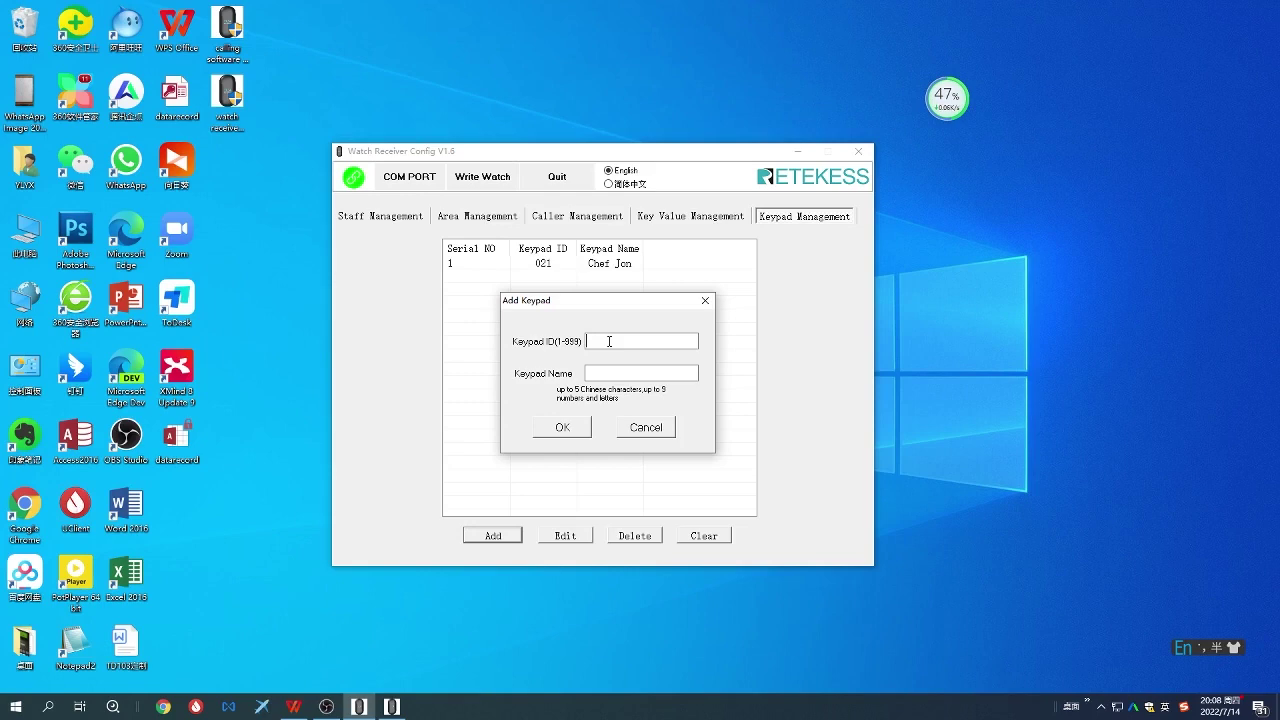
pyautogui.write('003')
pyautogui.press('shift')
pyautogui.write('hef')
pyautogui.press('shift')
pyautogui.write('f')
pyautogui.press('shift')
pyautogui.write('Lucy')
pyautogui.click(574, 428)
# Review the staff, area, caller, key value and keypad settings in turn
pyautogui.click(386, 228)
pyautogui.click(500, 222)
pyautogui.click(582, 222)
pyautogui.click(656, 218)
pyautogui.click(804, 216)
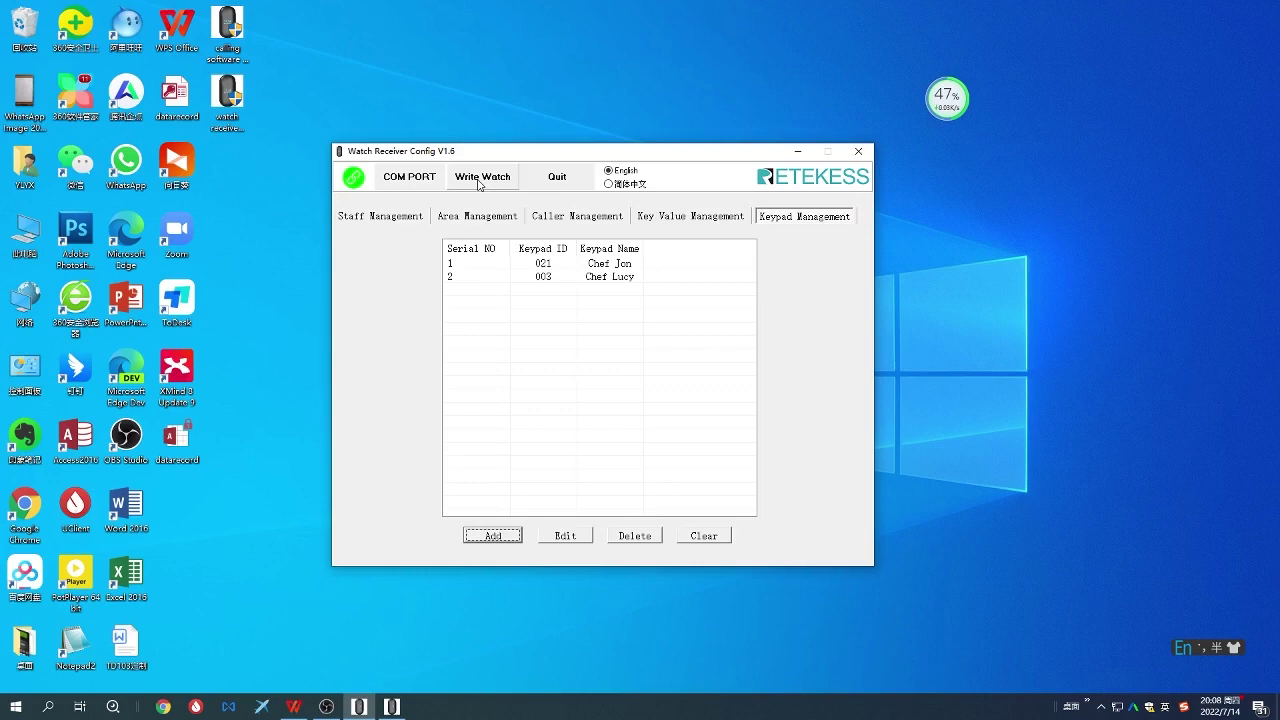
# Toggle the Write Stuff Name option and write the configuration to the watch of the staff member with pager ID 001
pyautogui.click(480, 180)
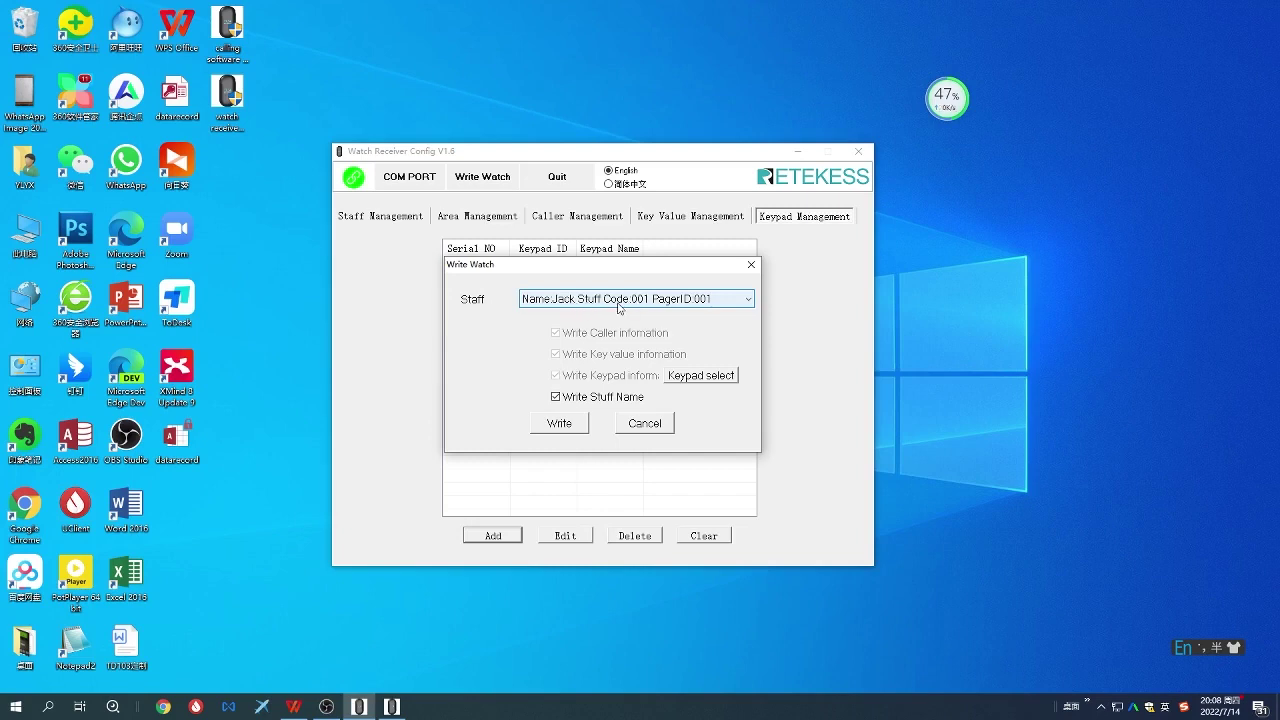
pyautogui.click(640, 302)
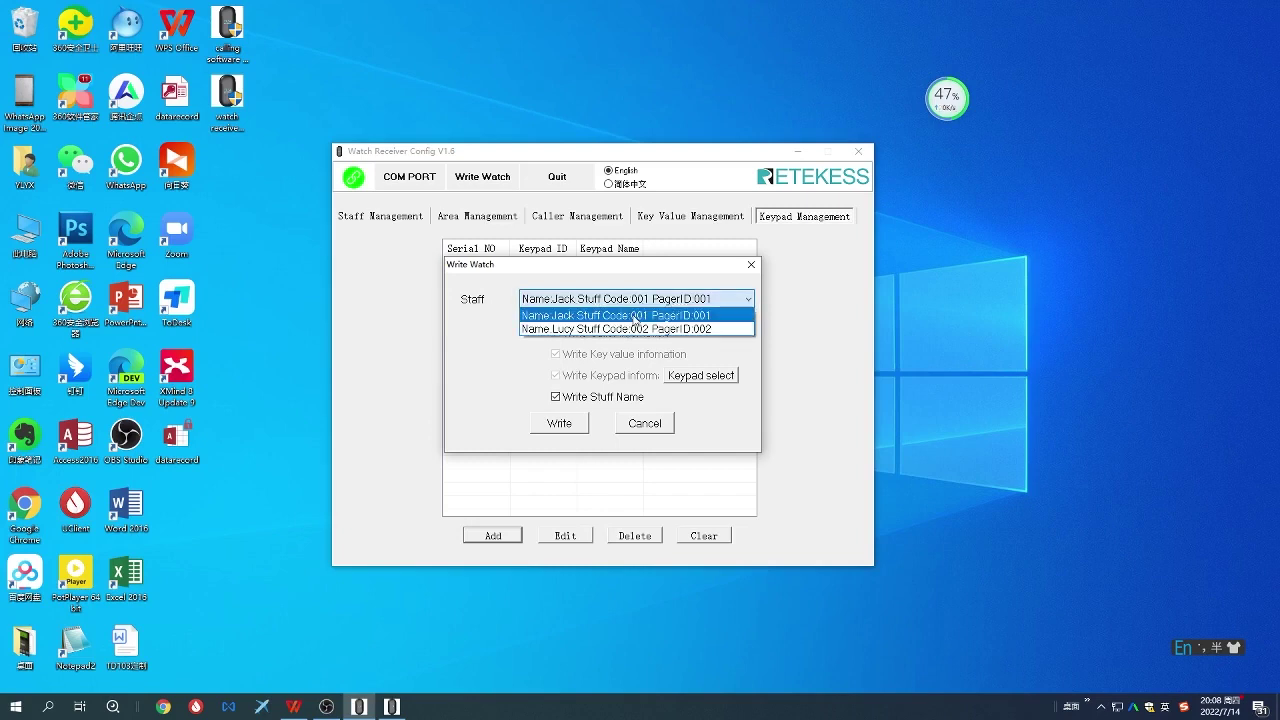
pyautogui.click(636, 316)
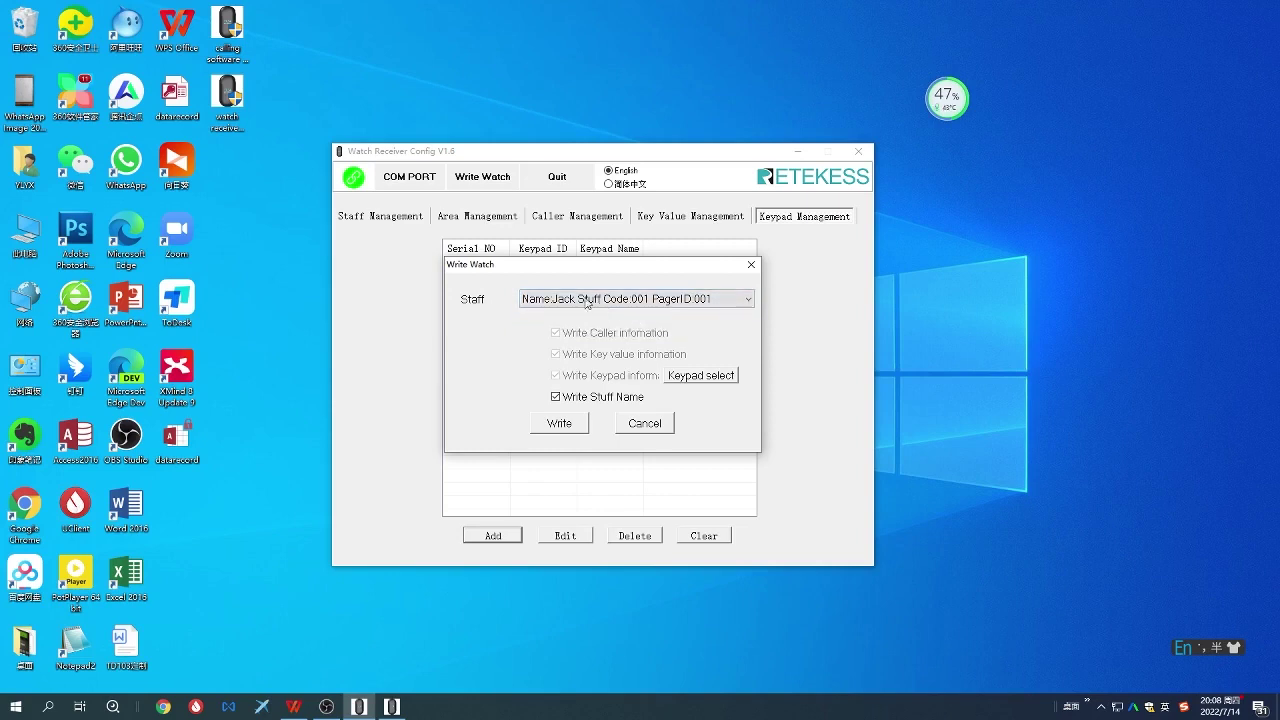
pyautogui.click(556, 398)
pyautogui.click(560, 424)
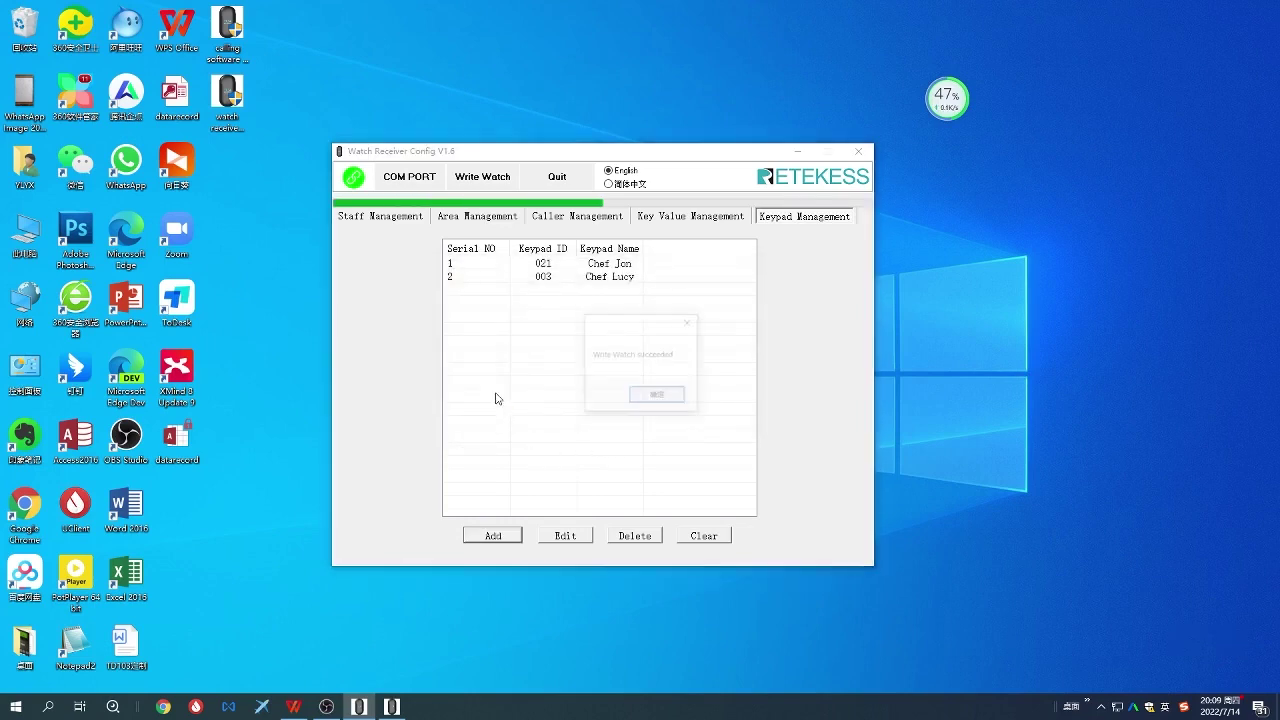
pyautogui.click(662, 397)
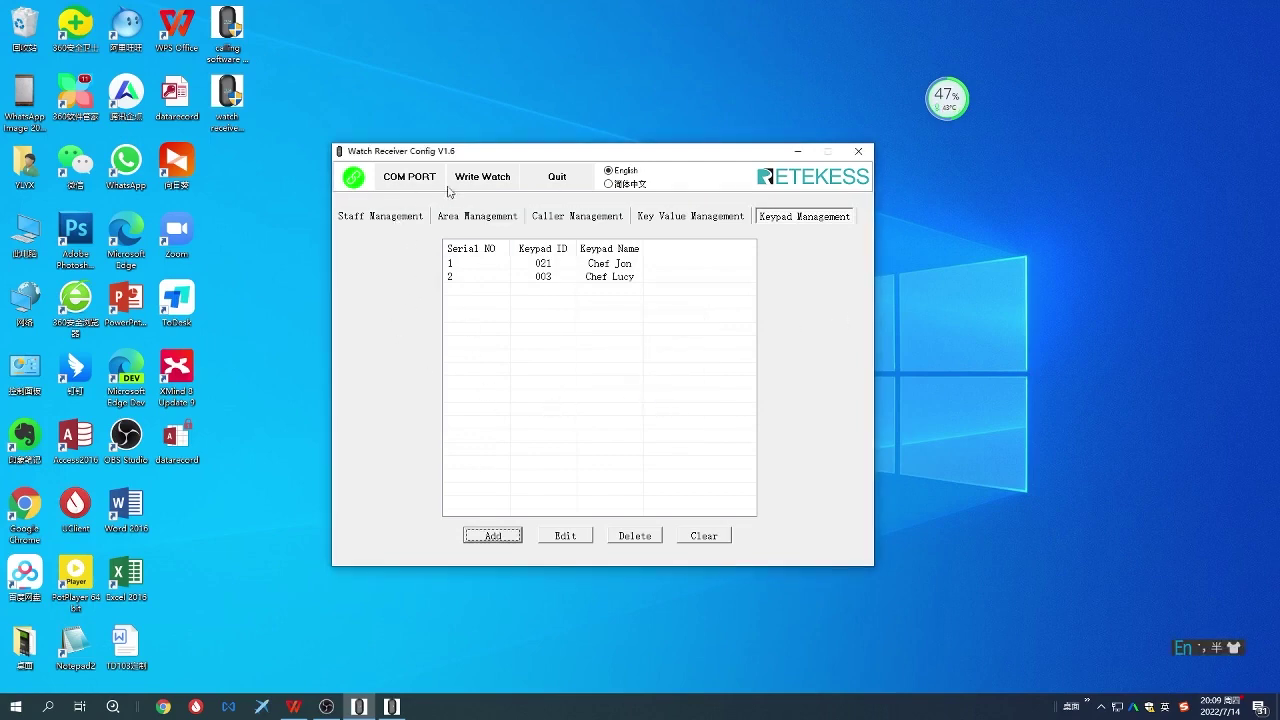
# Look through the area and caller lists once more and return to the staff list
pyautogui.click(375, 222)
pyautogui.click(482, 222)
pyautogui.click(565, 226)
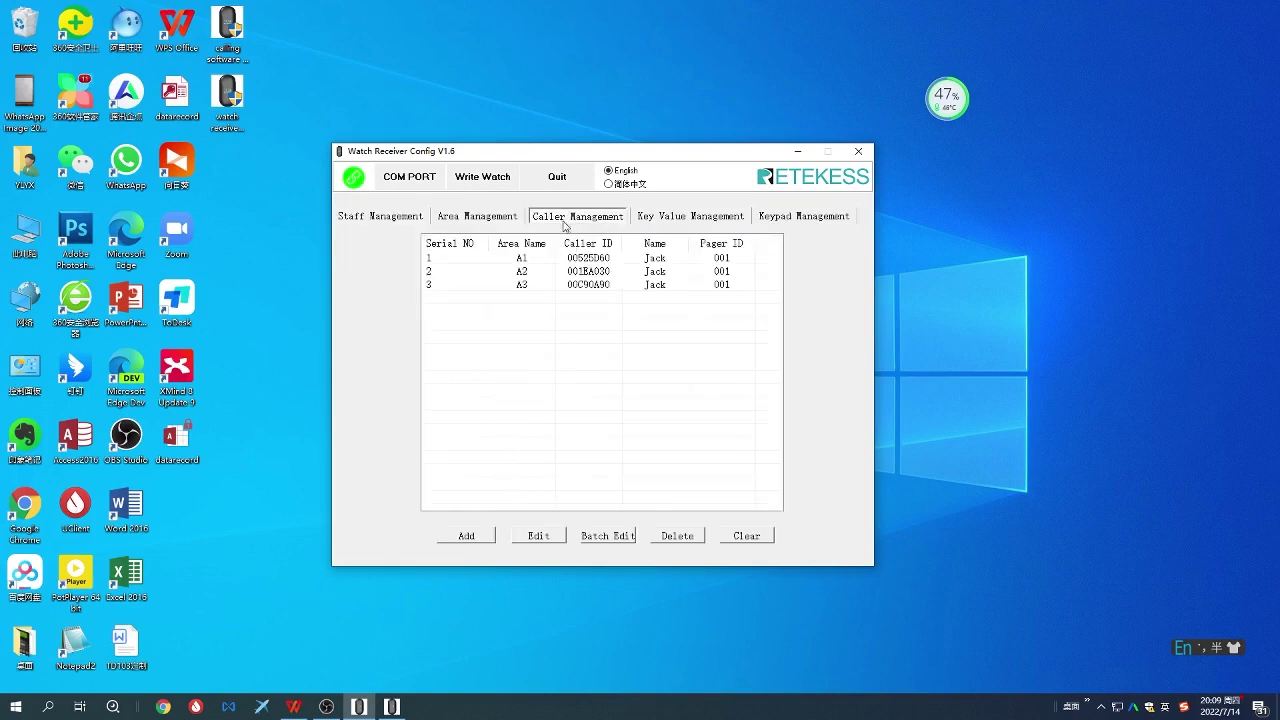
pyautogui.click(392, 224)
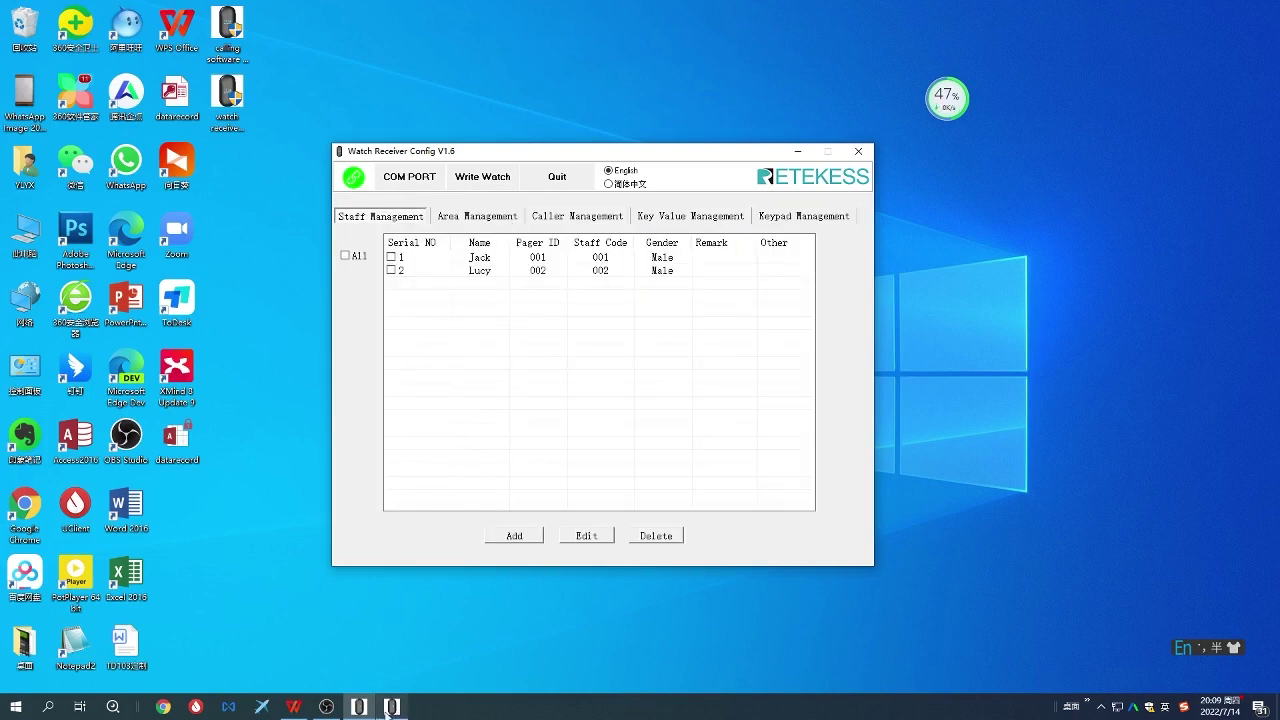